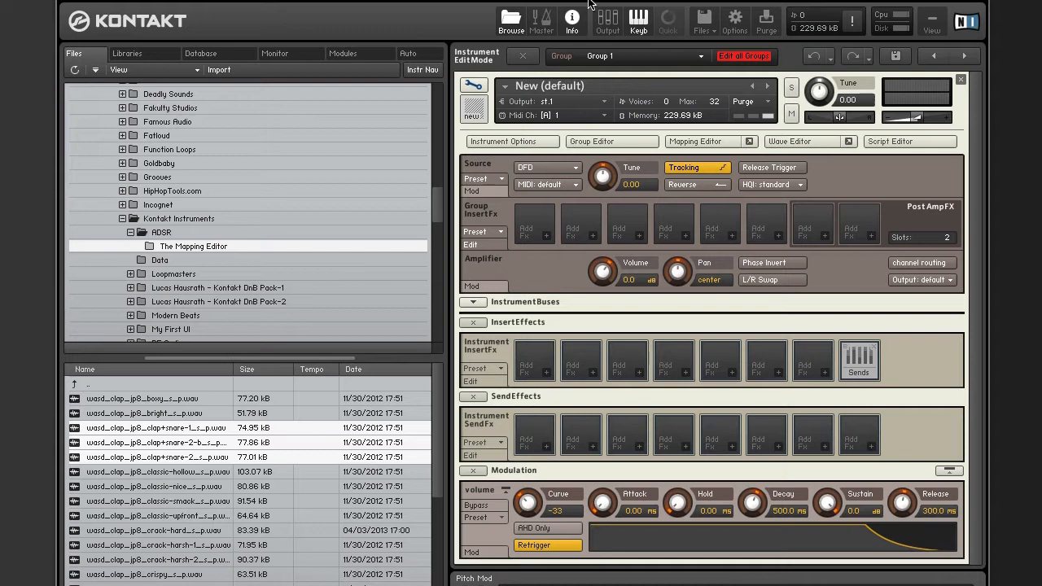
- Add a Transient Master effect to the first Group Insert FX slot
click(549, 236)
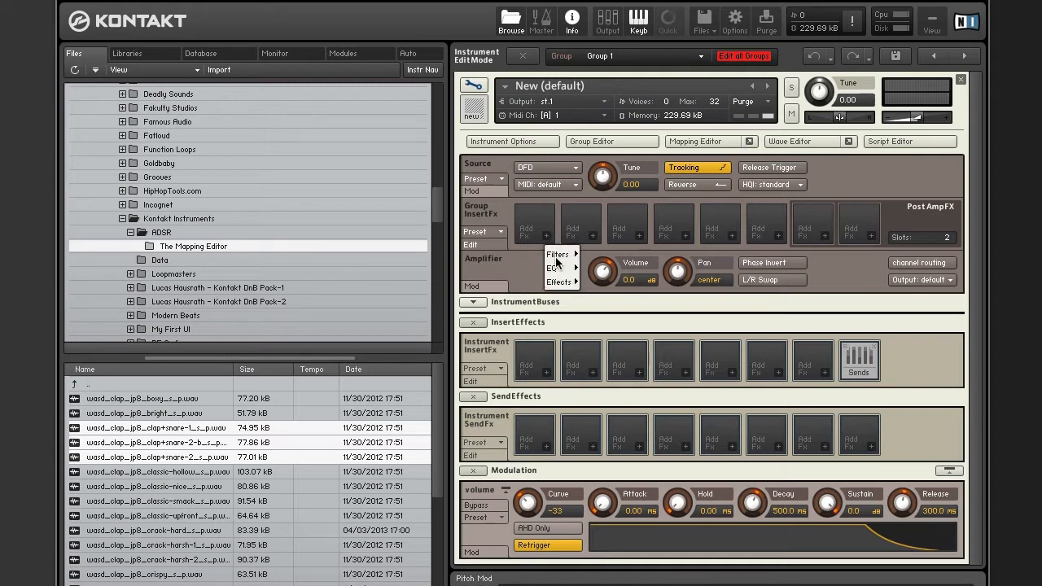
mouse_move(564, 269)
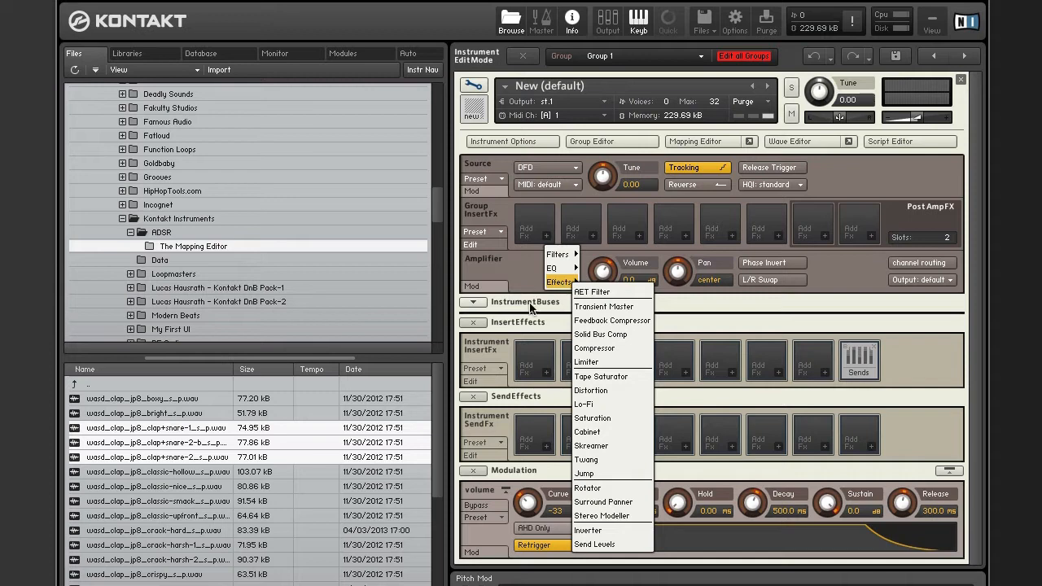
click(535, 234)
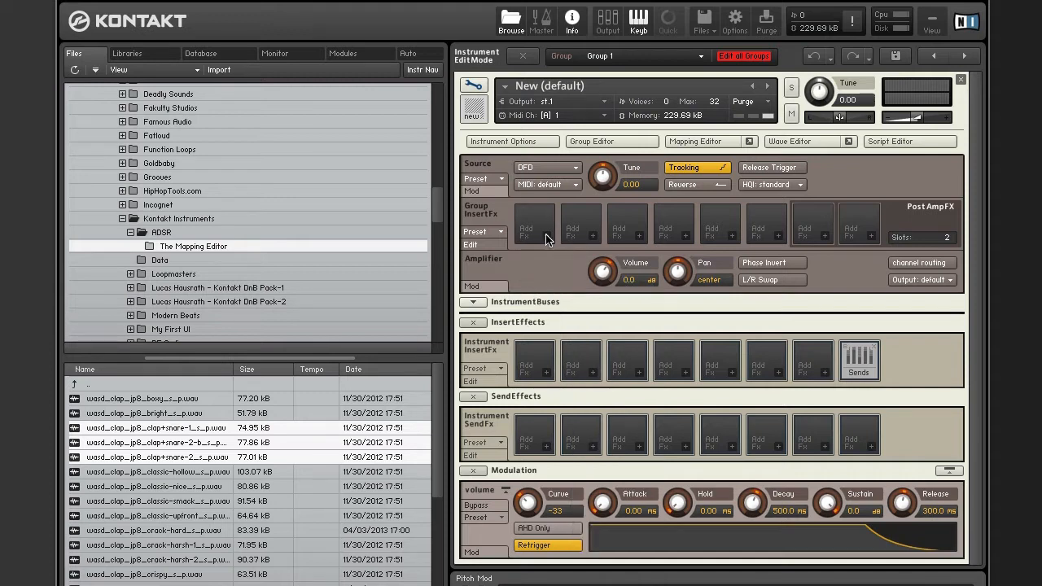
click(535, 235)
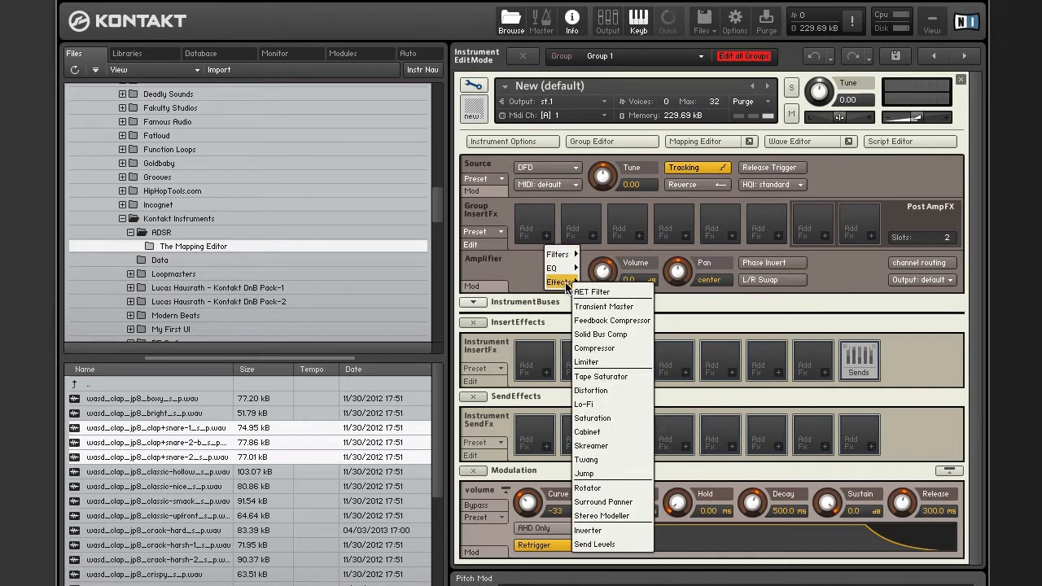
click(611, 306)
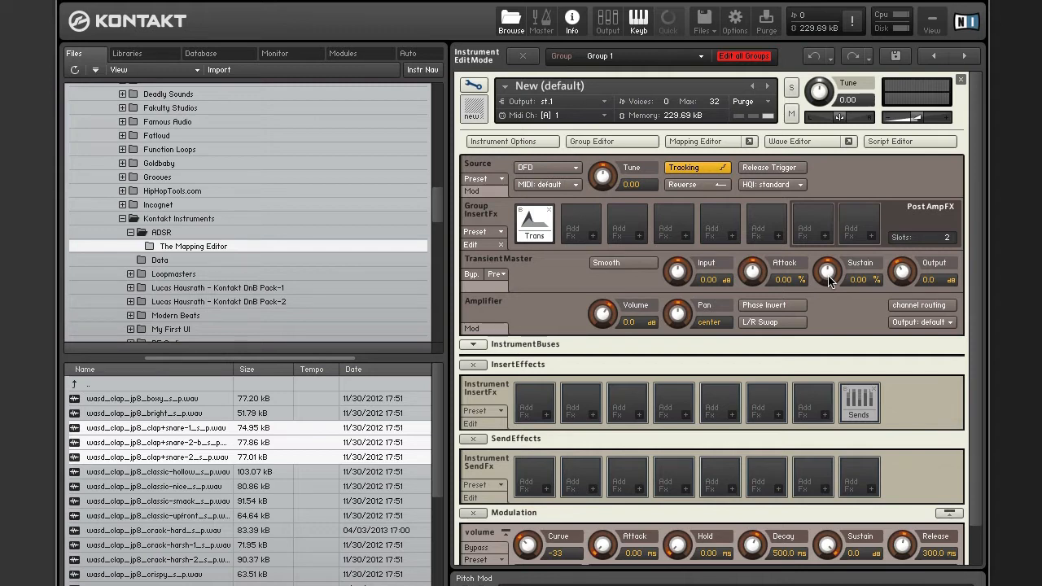
- Add a Feedback Compressor to the second Group Insert FX slot and a Solid Bus Comp to the third
click(589, 237)
mouse_move(610, 284)
click(673, 321)
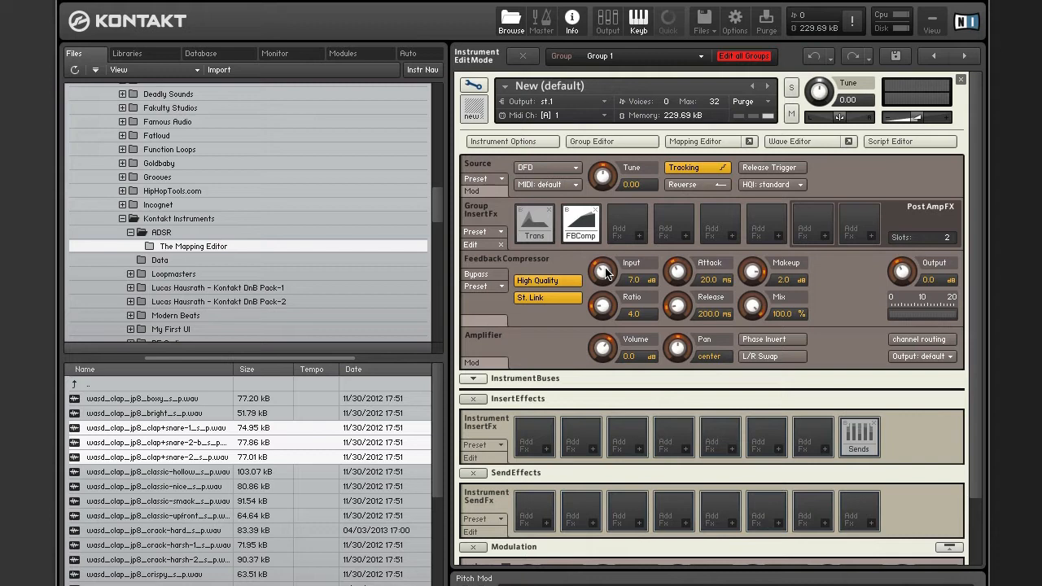
click(638, 237)
mouse_move(658, 285)
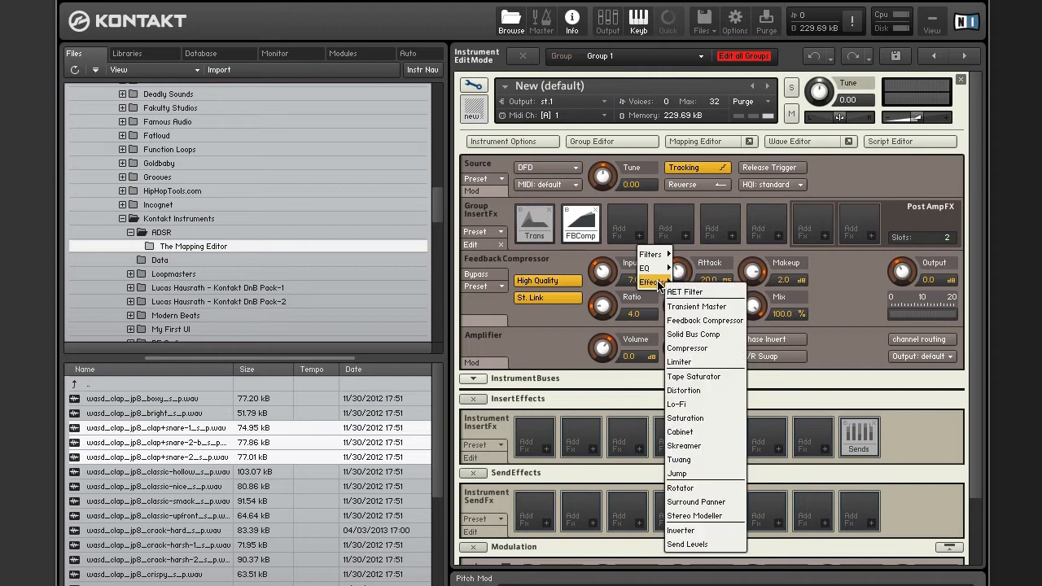
click(719, 334)
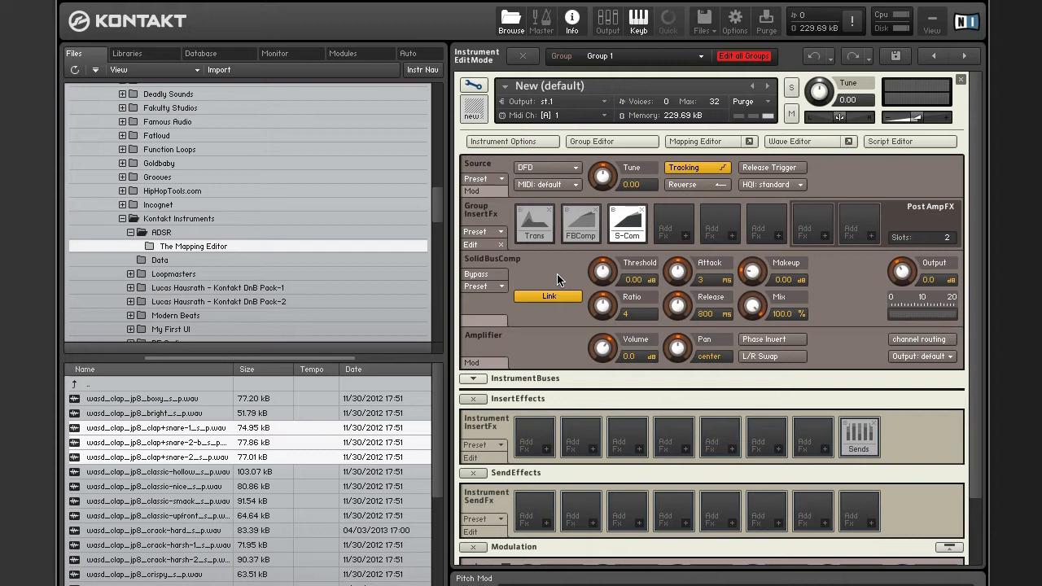
- Add a Compressor to the fourth Group Insert FX slot and view its available compression modes
click(686, 235)
mouse_move(700, 282)
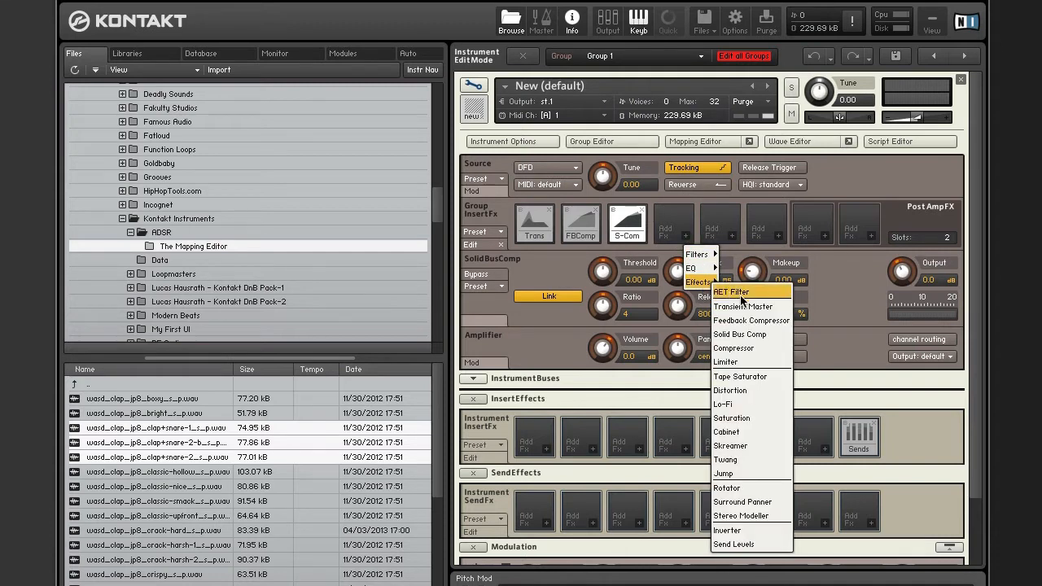
click(760, 349)
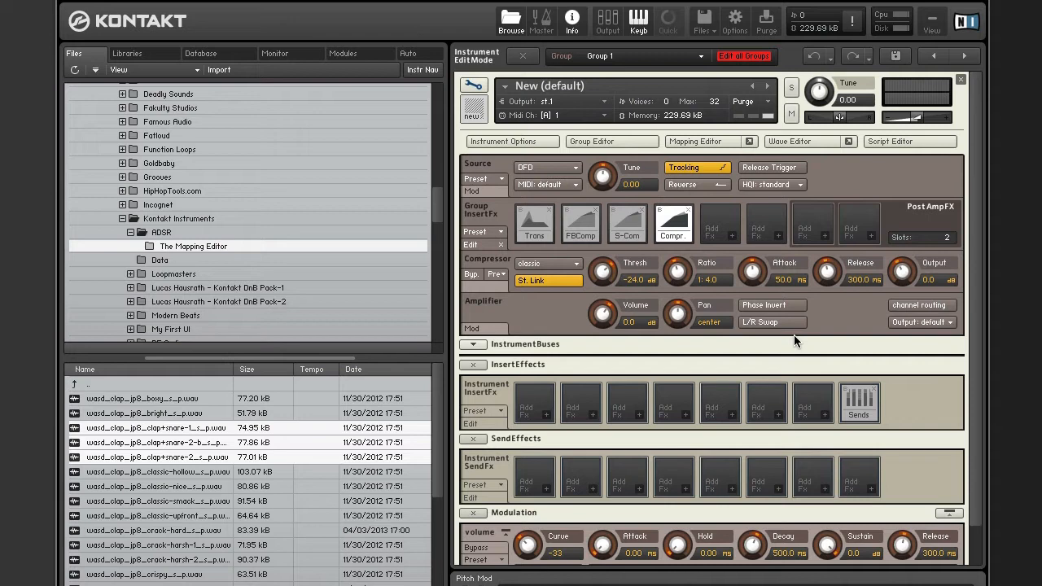
click(575, 263)
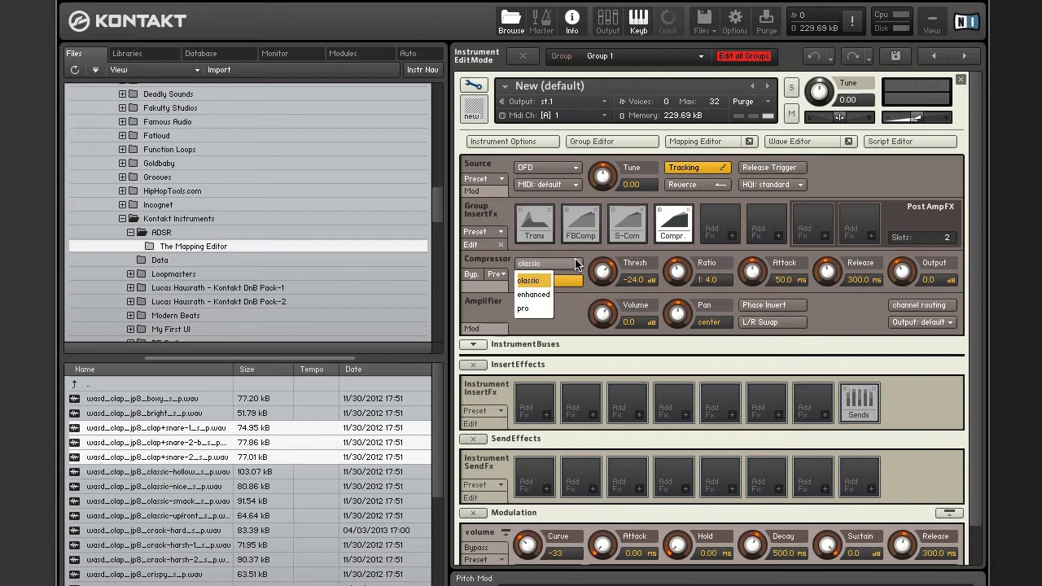
click(823, 297)
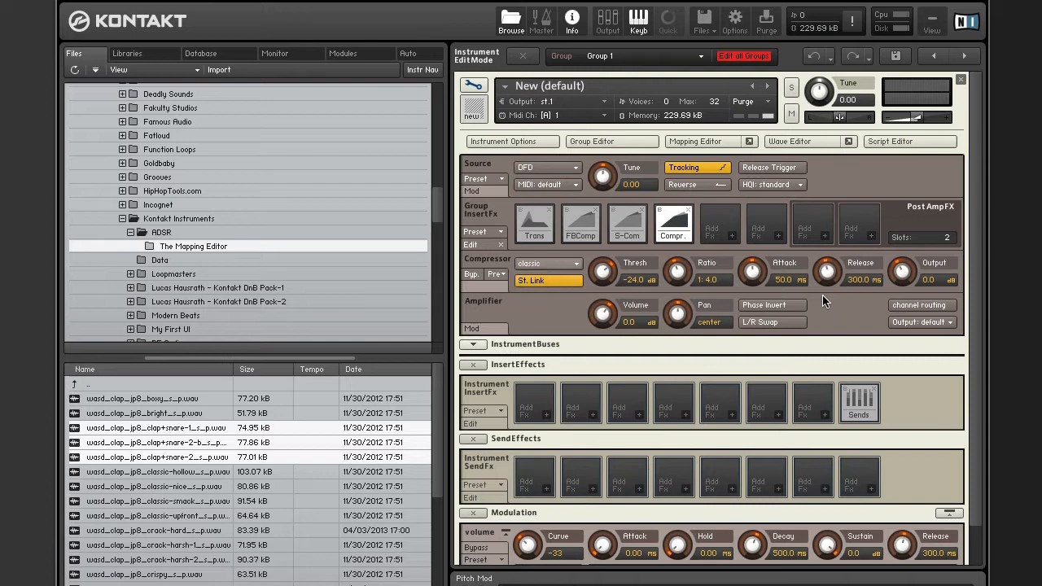
- Add a Limiter to the fifth Group Insert FX slot and a Tape Saturator to the sixth
click(732, 237)
mouse_move(744, 281)
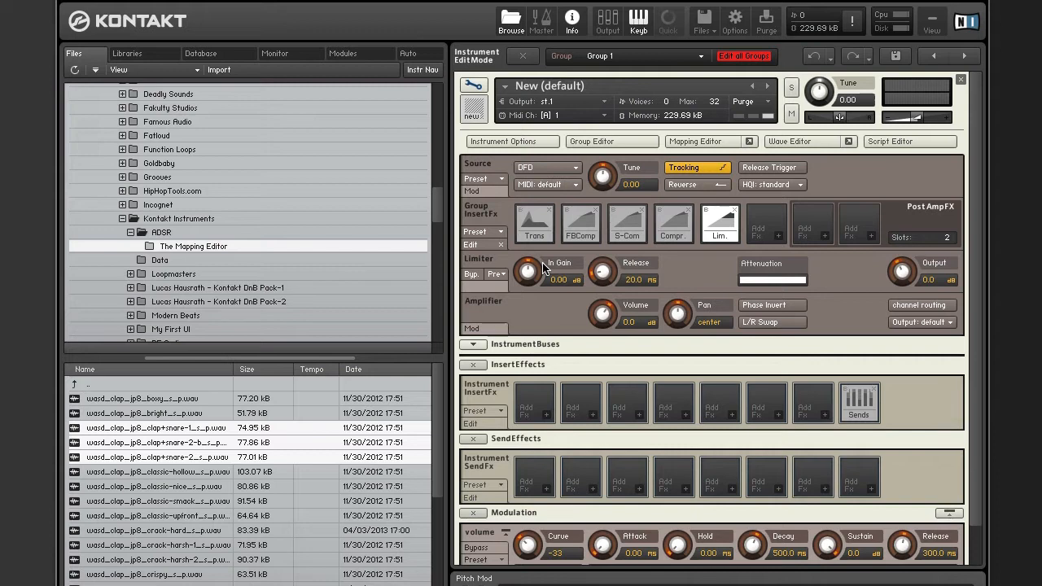
click(778, 237)
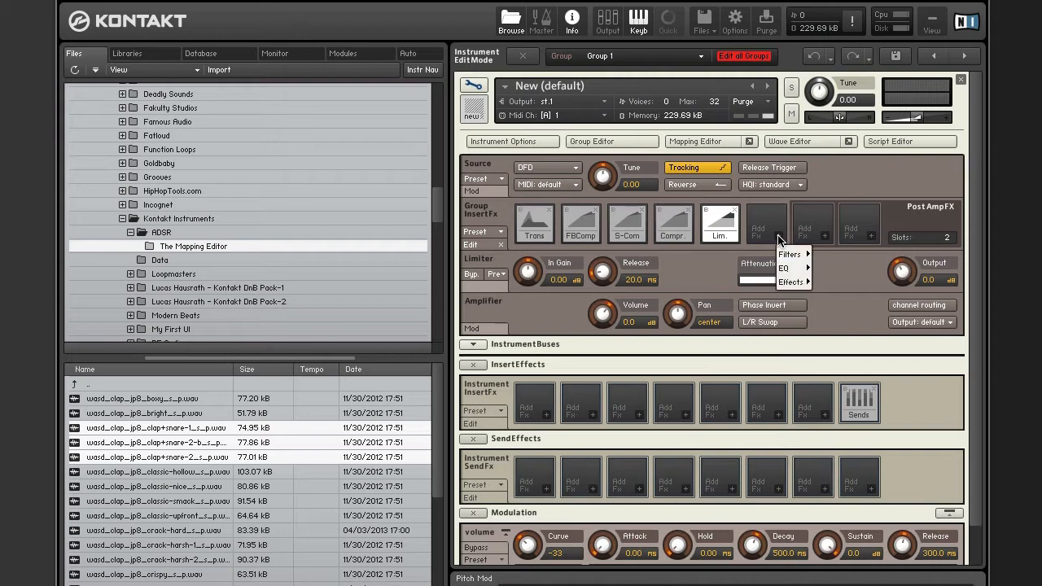
mouse_move(794, 282)
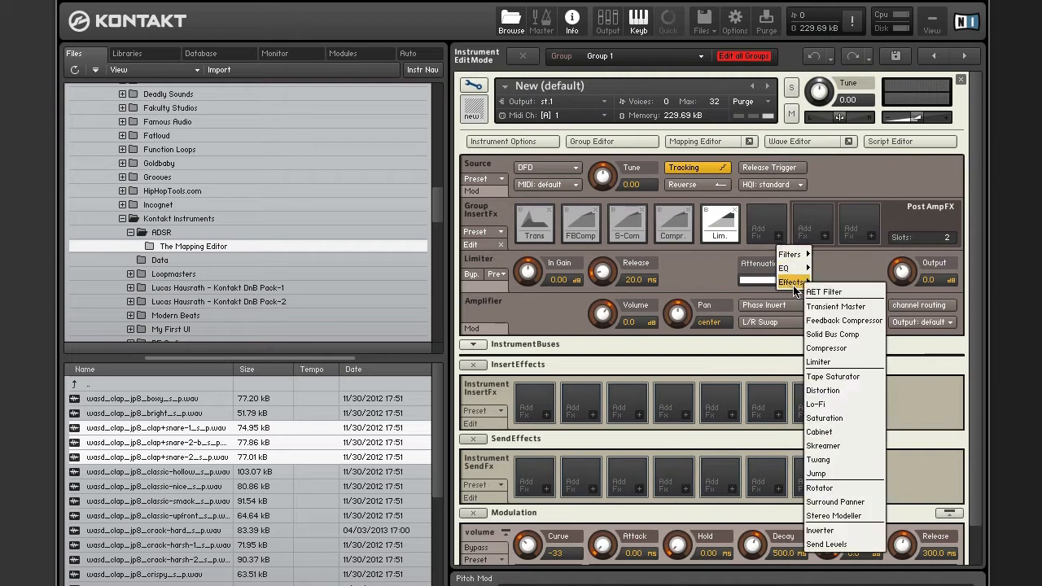
click(865, 385)
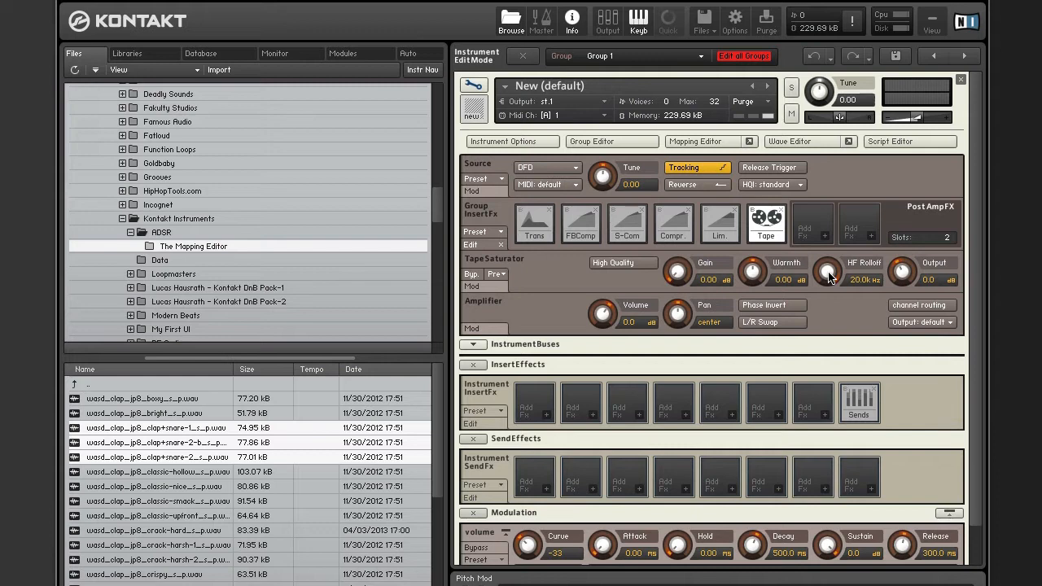
- Set the Post Amp FX slots to 0 and add a Distortion effect to the seventh Group Insert FX slot
click(952, 241)
click(826, 239)
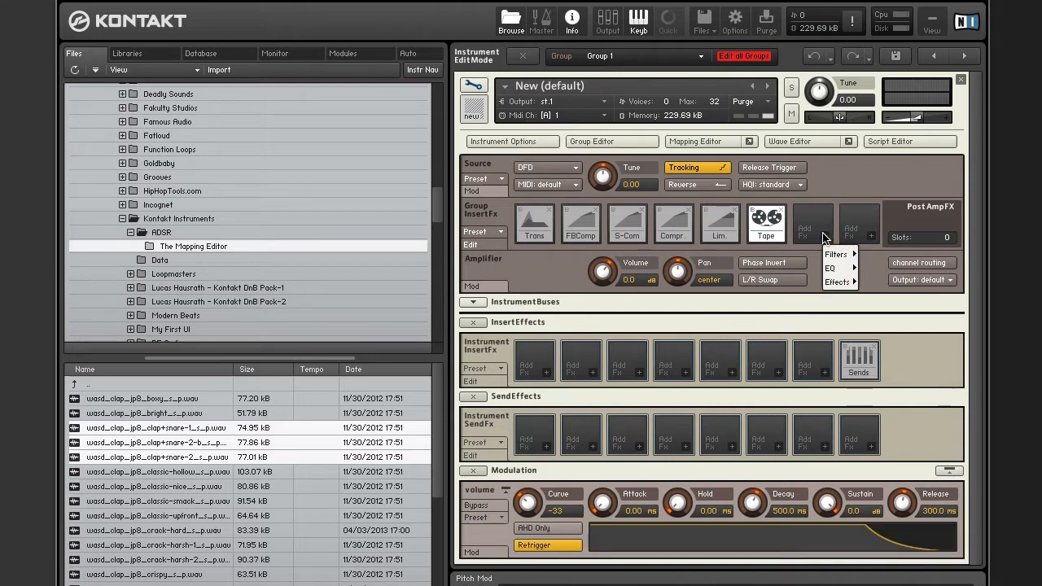
mouse_move(838, 282)
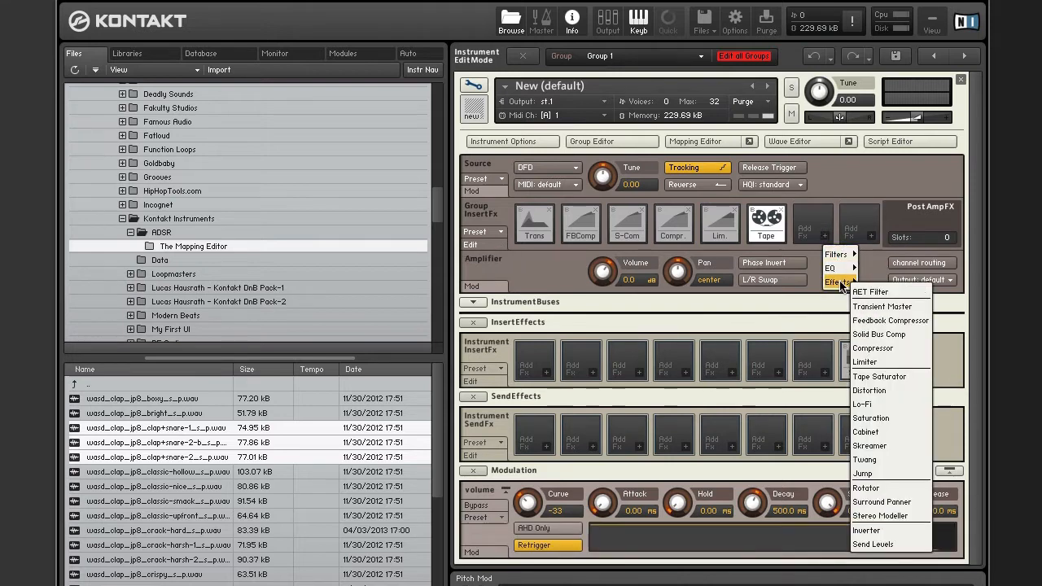
click(902, 389)
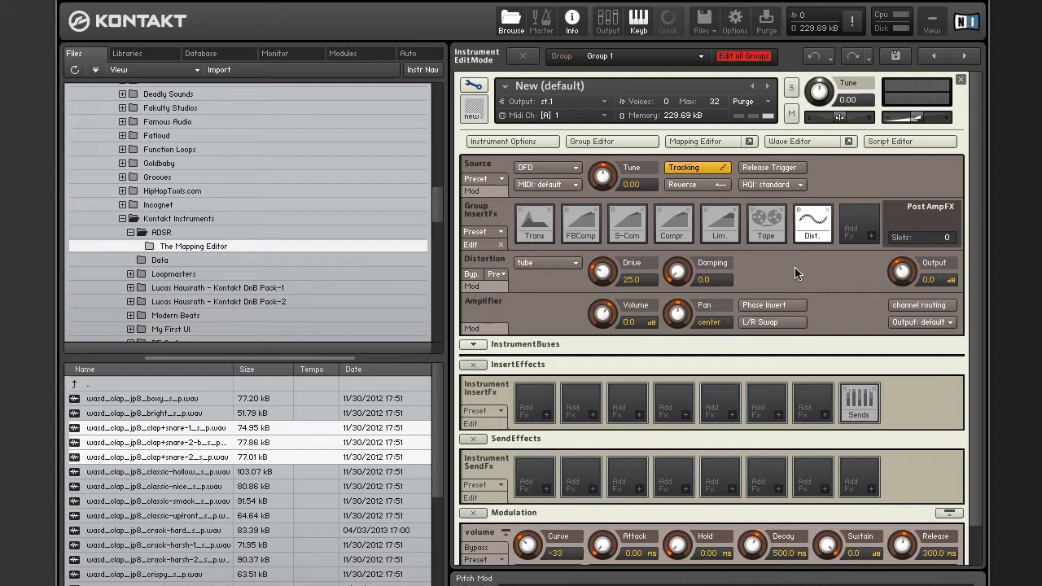
click(574, 264)
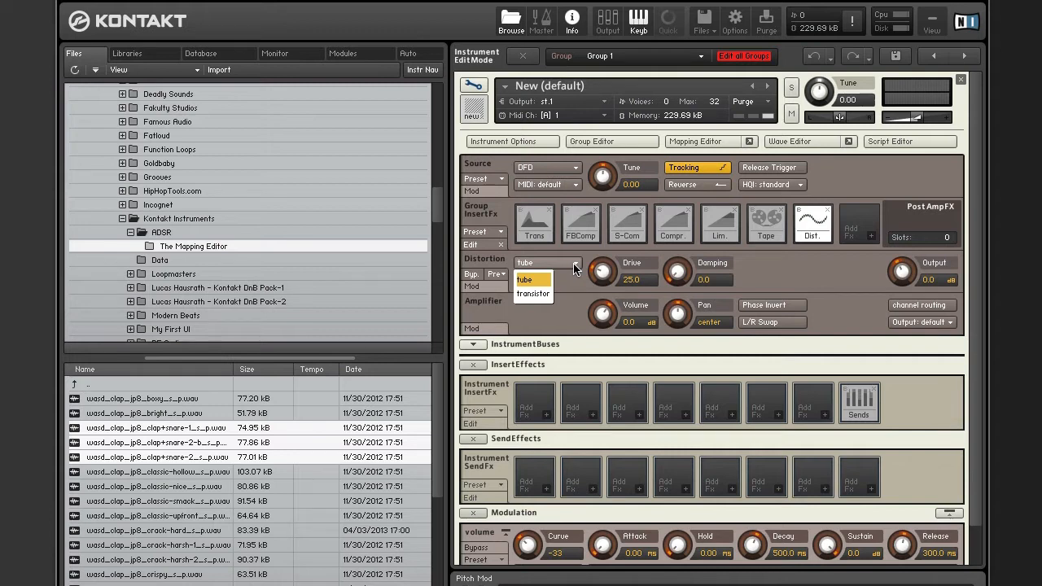
click(577, 275)
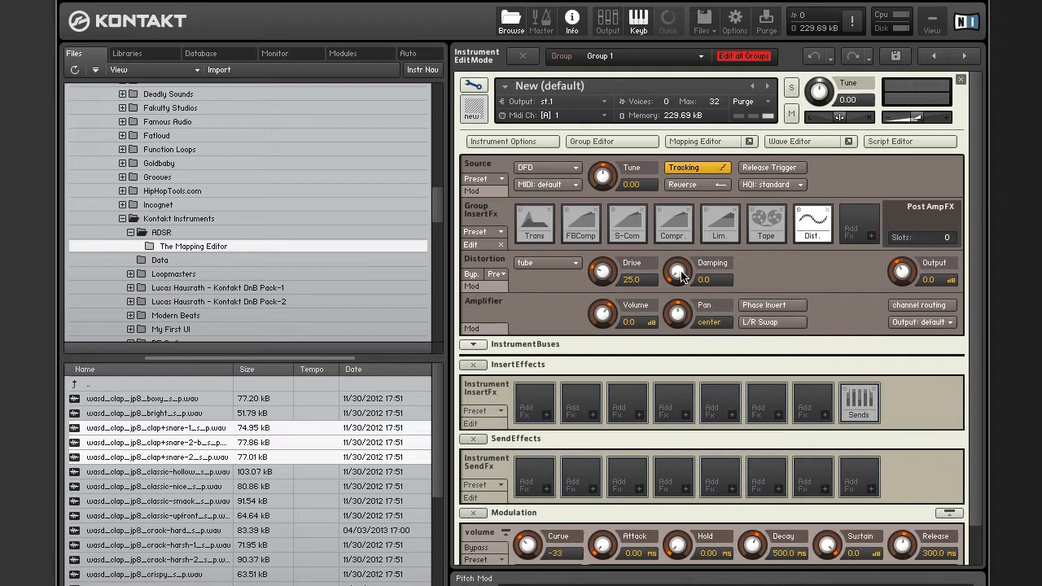
- Add a Lo-Fi effect to the eighth Group Insert FX slot
click(869, 236)
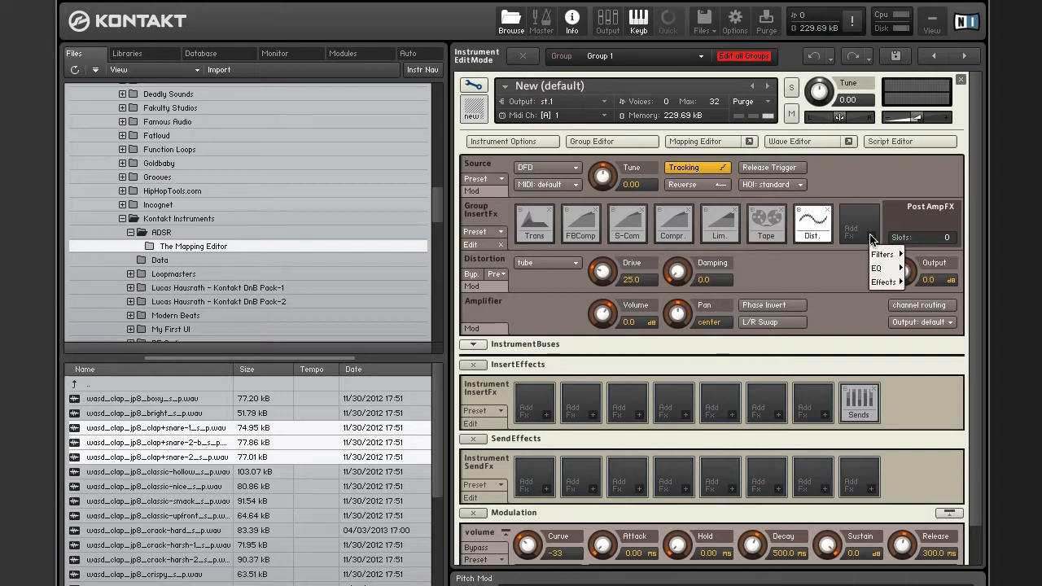
mouse_move(883, 282)
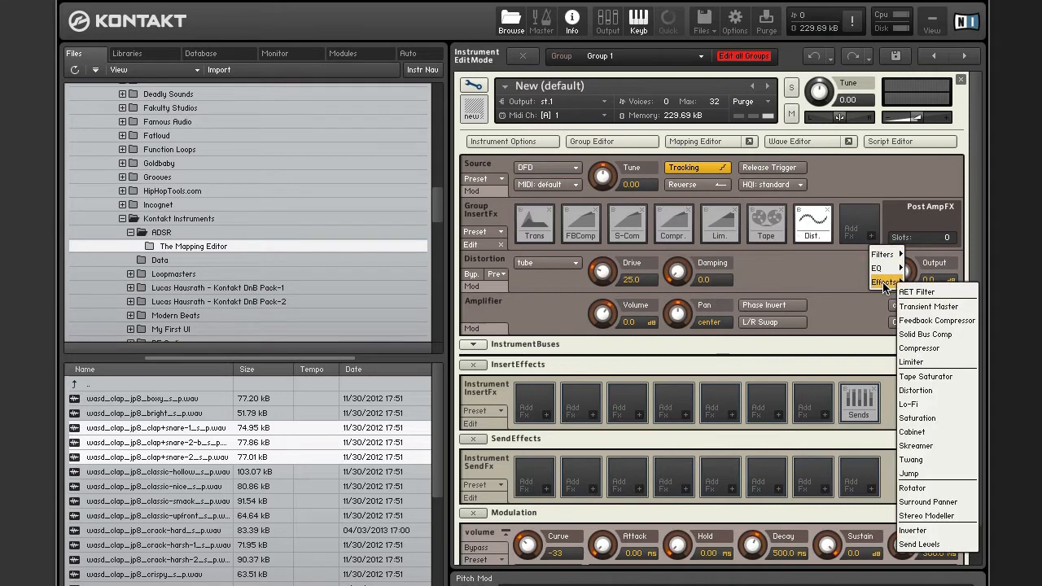
click(944, 404)
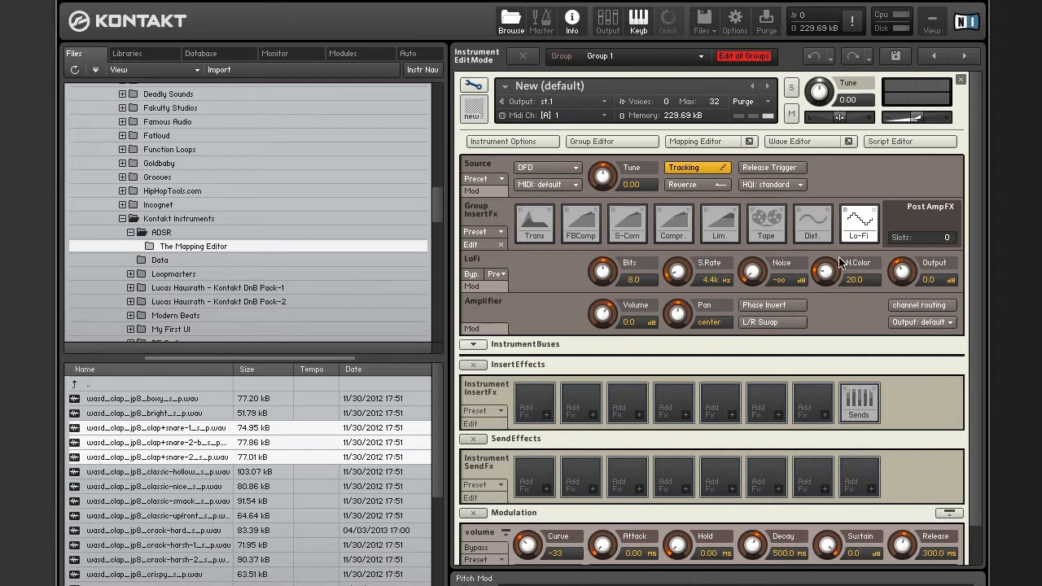
- Add a Saturation effect to the first Instrument Insert FX slot and view its available saturation modes
scroll(579, 430, down, 1)
scroll(578, 430, down, 1)
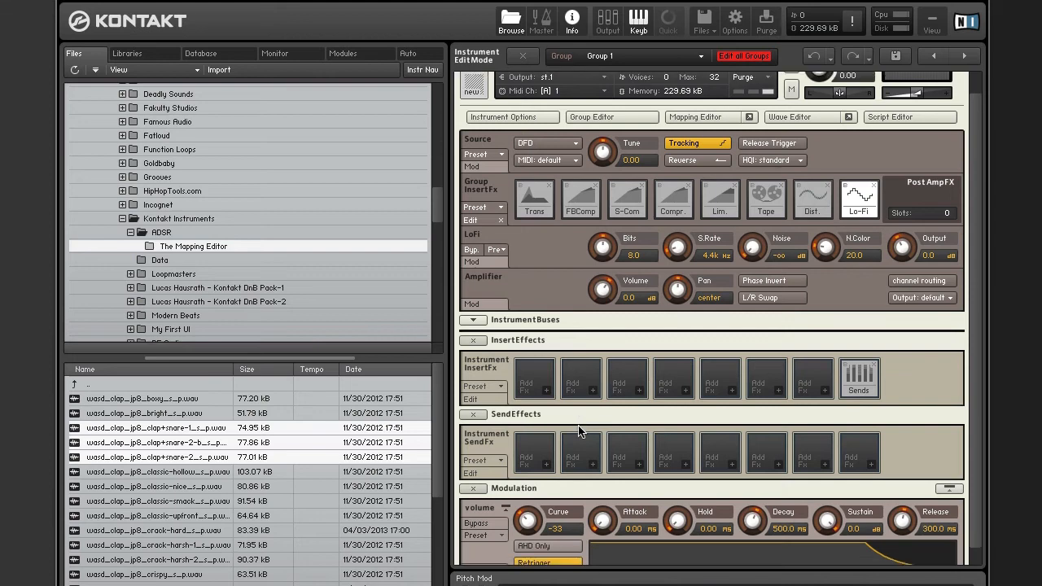
click(546, 398)
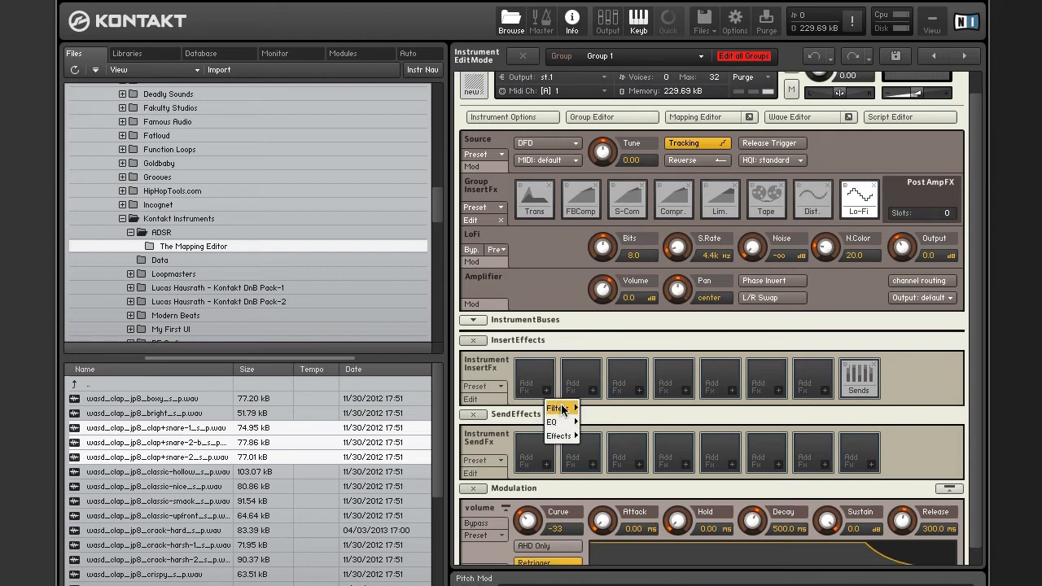
mouse_move(559, 410)
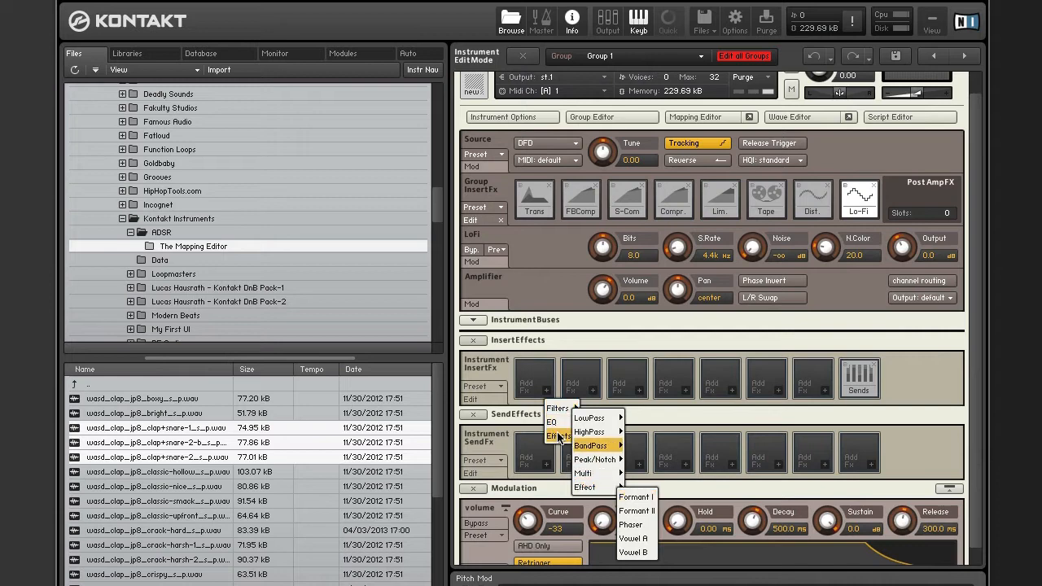
mouse_move(559, 437)
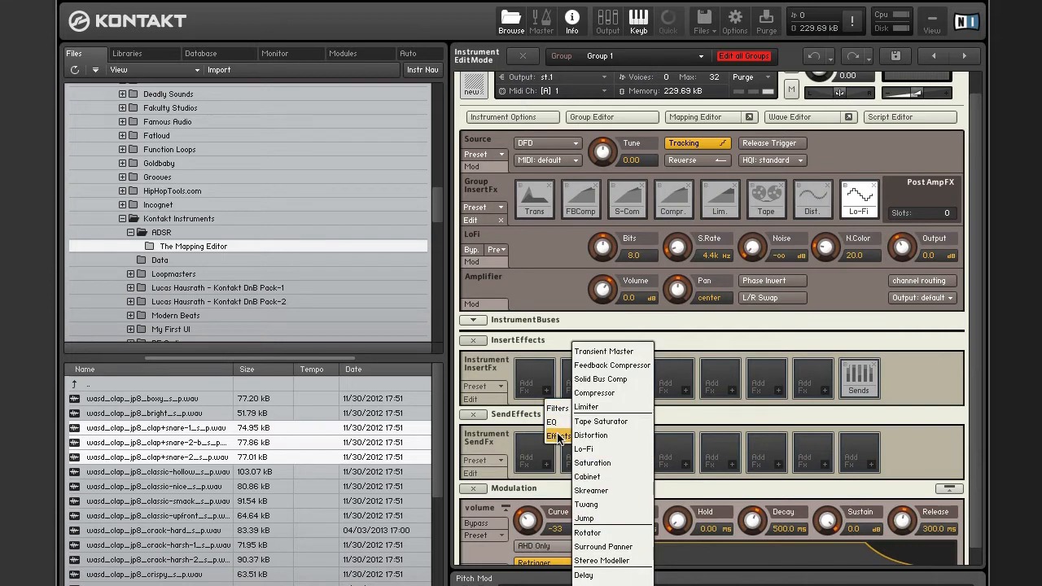
click(613, 464)
scroll(594, 408, down, 1)
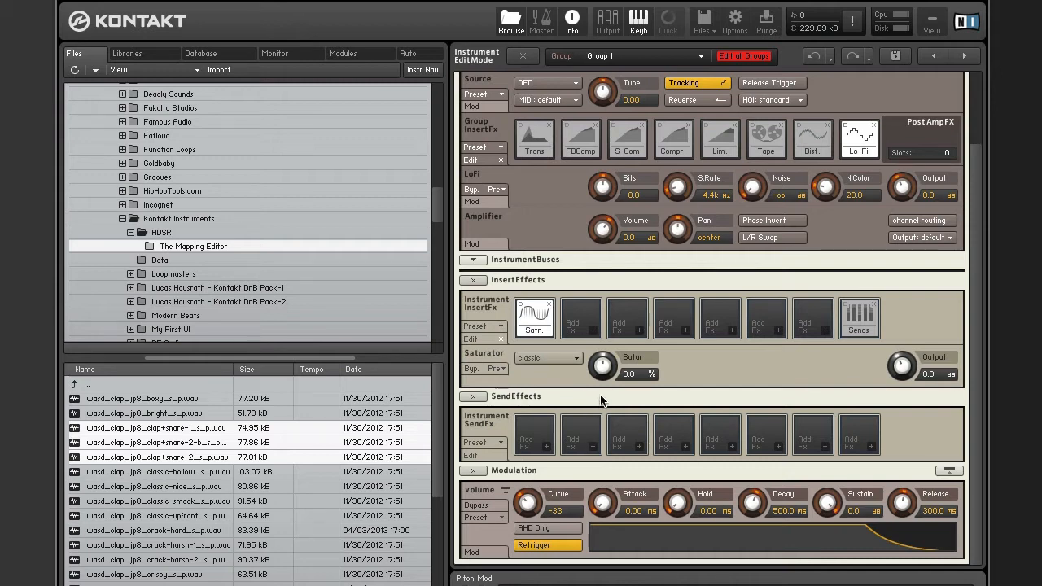
click(573, 360)
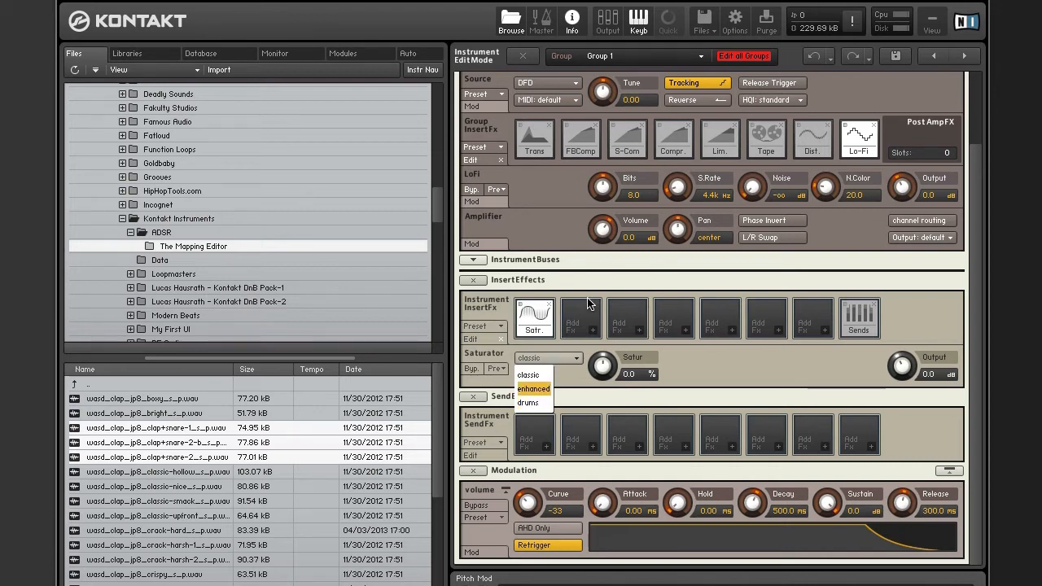
click(603, 371)
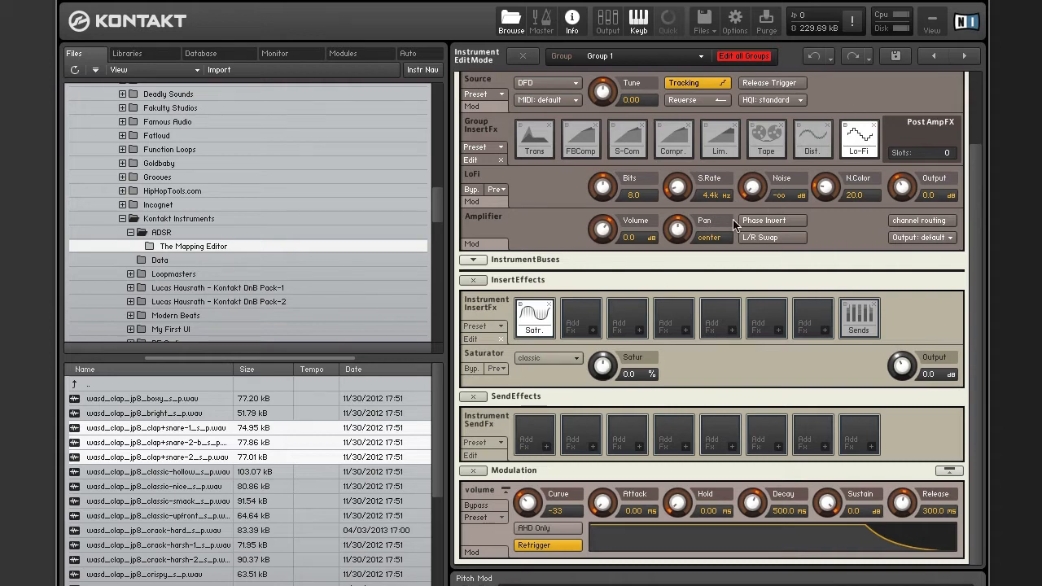
- Add a Cabinet effect to the second Instrument Insert FX slot
click(595, 333)
mouse_move(606, 371)
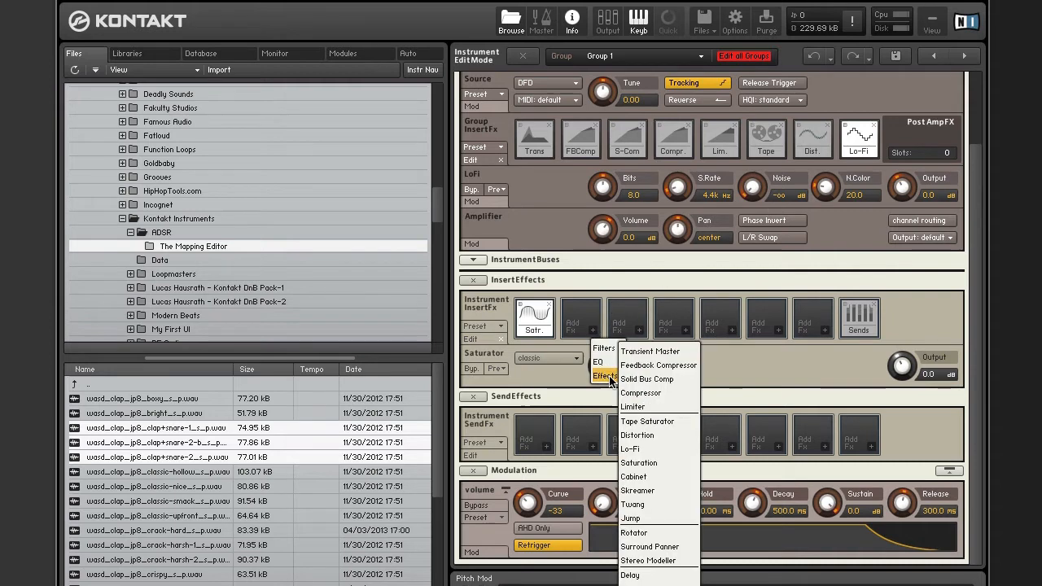
click(651, 476)
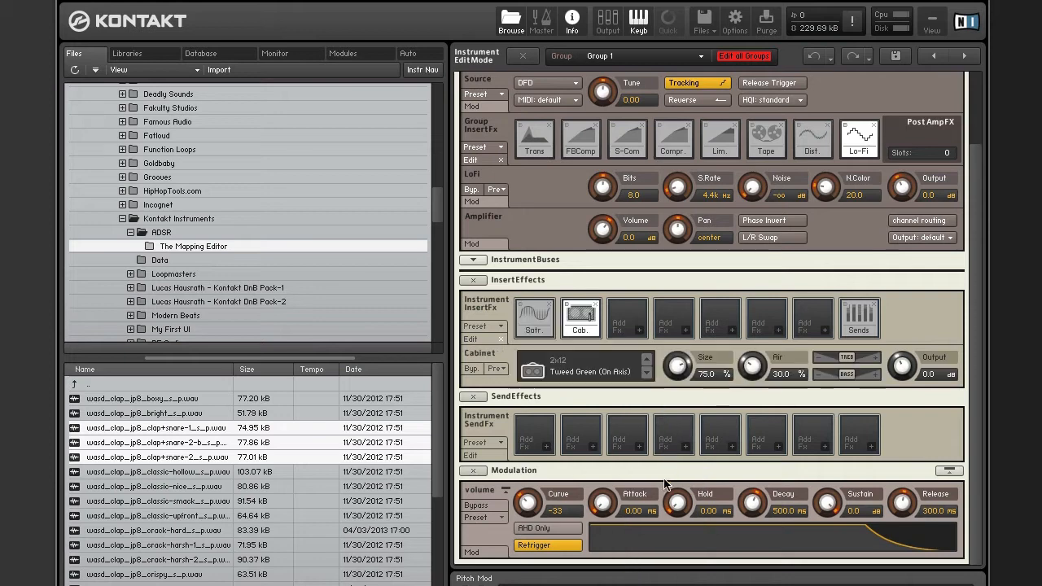
- Change the Cabinet's speaker model to the 4x12 UK 70s (On Axis)
click(648, 360)
click(648, 361)
click(648, 361)
click(647, 361)
click(648, 361)
click(648, 361)
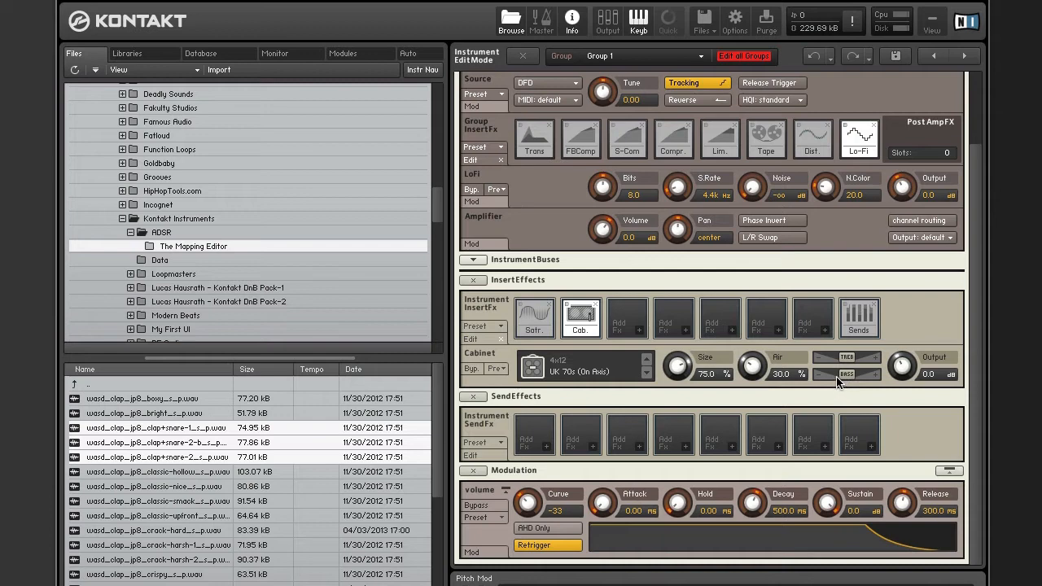
- Add a Skreamer effect to the third Instrument Insert FX slot
click(638, 329)
mouse_move(655, 375)
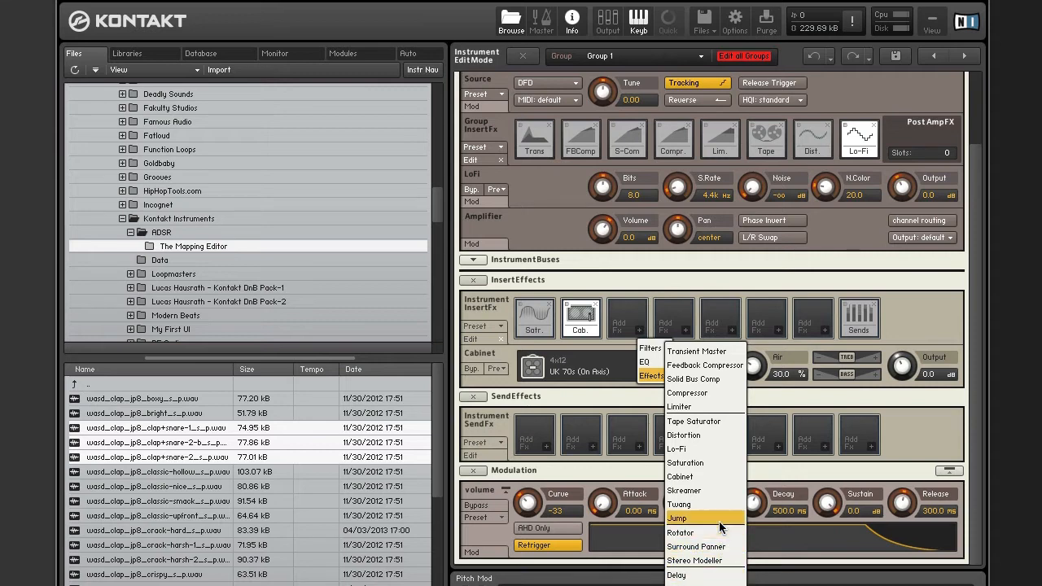
click(717, 489)
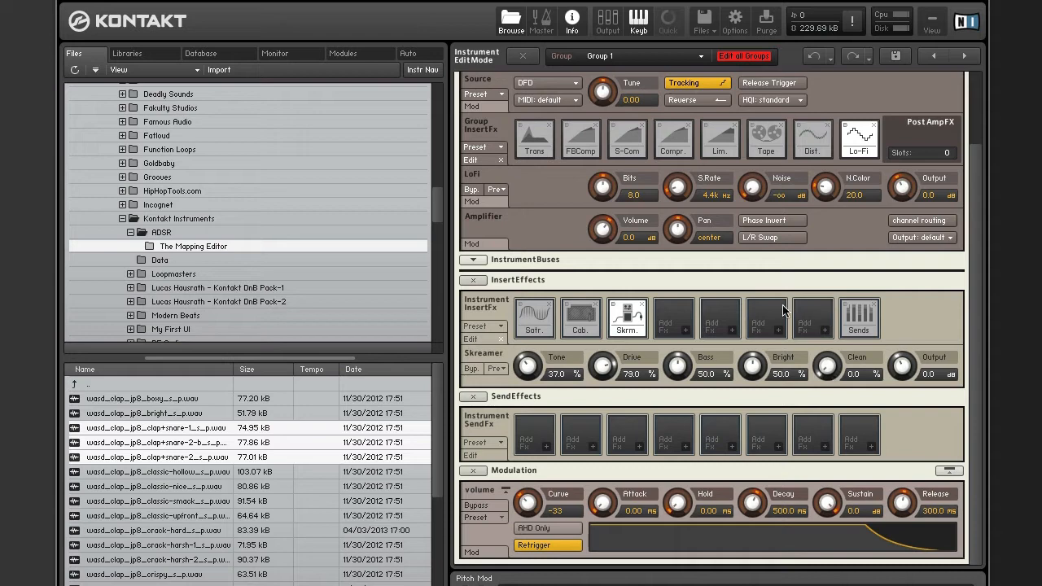
- Add a Twang effect to the fourth Instrument Insert FX slot
click(679, 337)
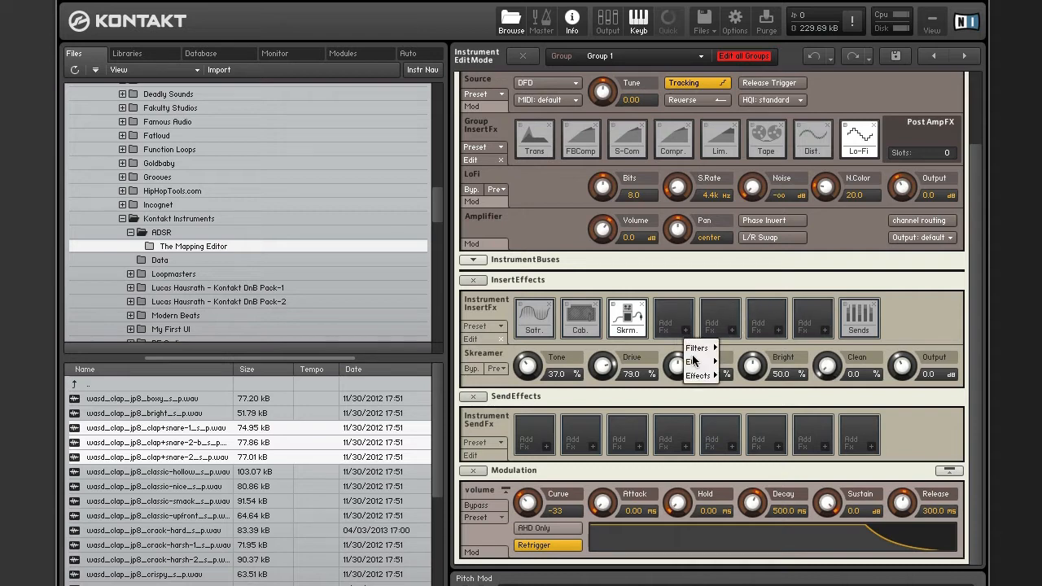
mouse_move(697, 375)
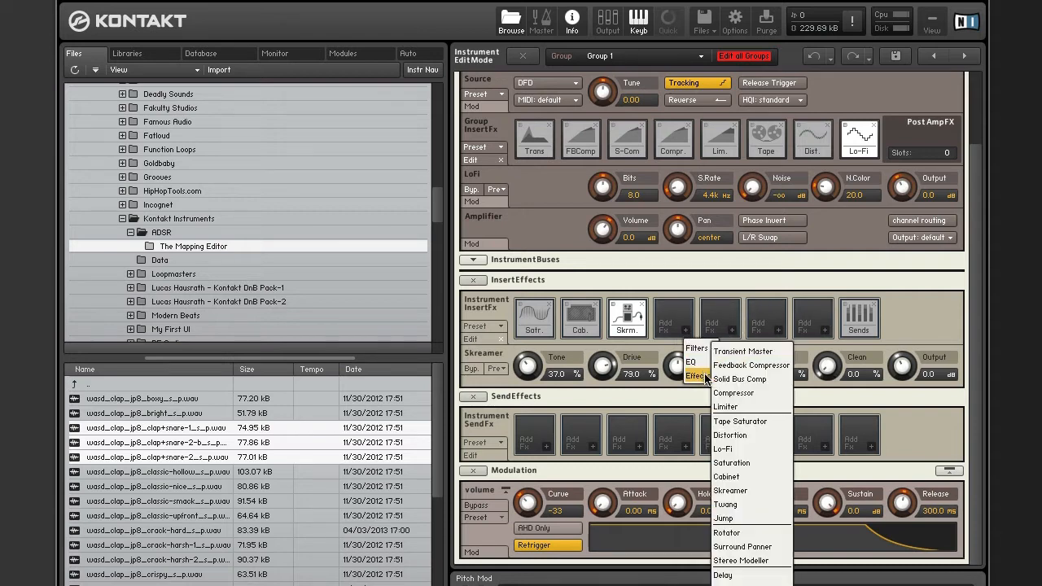
click(725, 504)
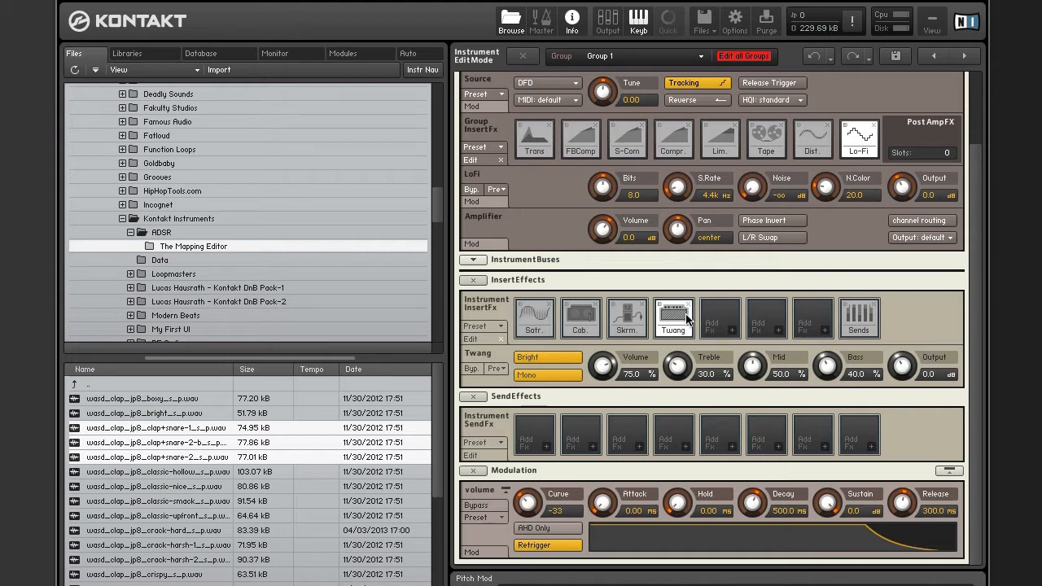
- Add a Jump effect to the fifth Instrument Insert FX slot
click(731, 329)
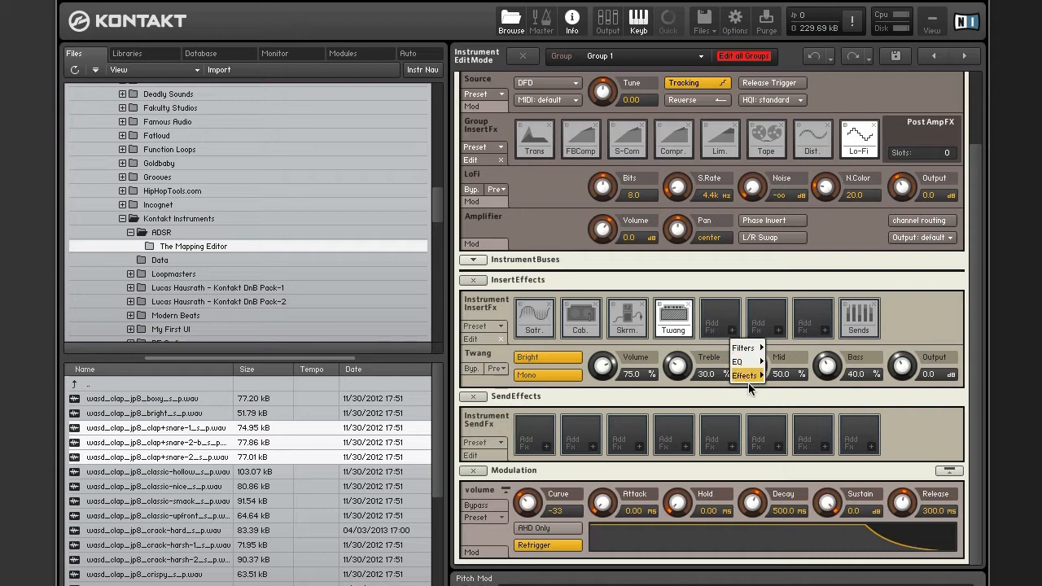
mouse_move(744, 376)
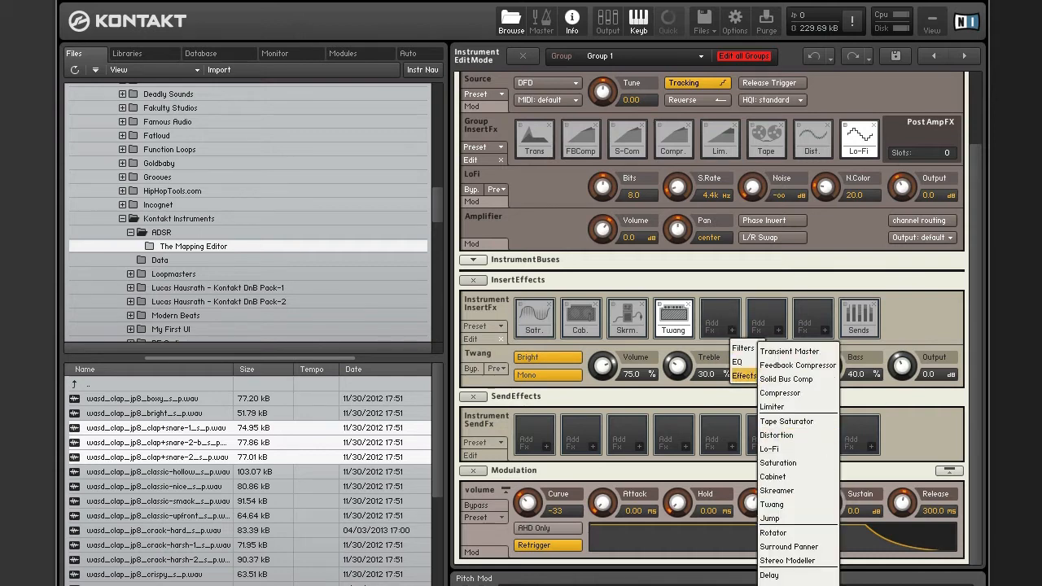
click(798, 516)
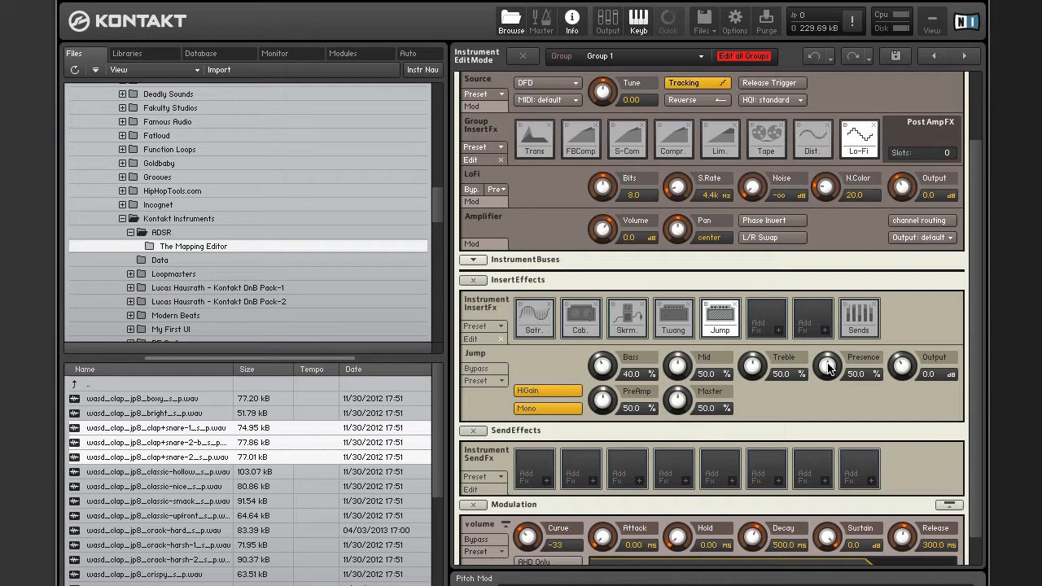
- Add a Rotator effect to the sixth Instrument Insert FX slot
click(778, 335)
mouse_move(789, 376)
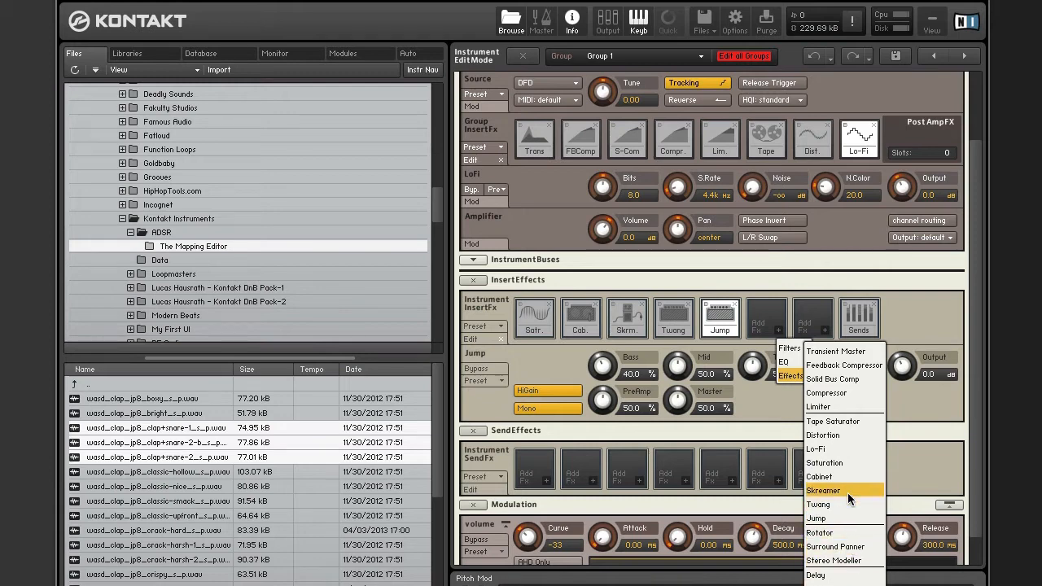
click(849, 532)
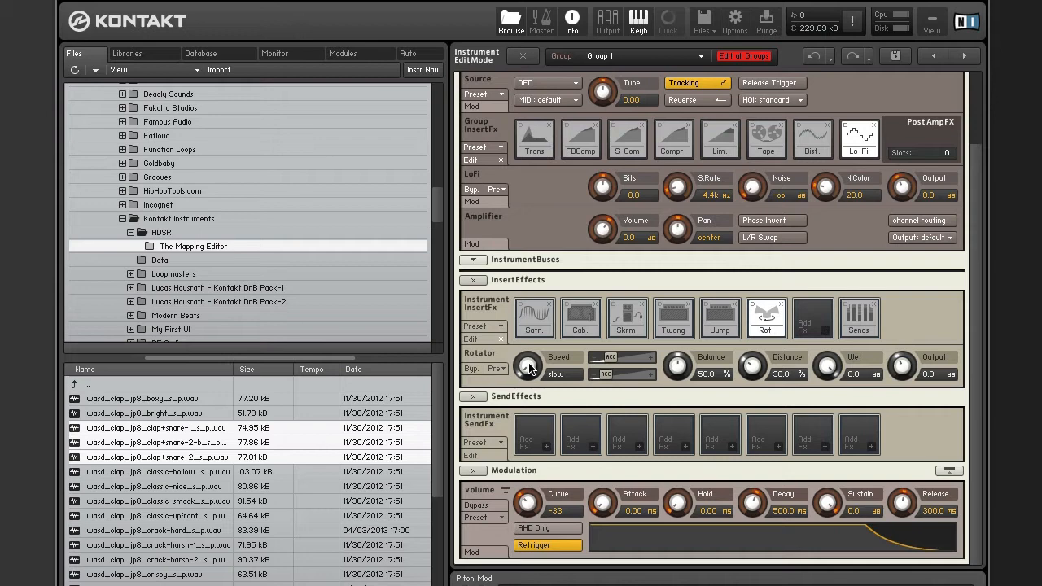
- Try the Rotator's Speed at fast and return it to slow, and sweep its upper acceleration slider through its range
drag(529, 364, 538, 257)
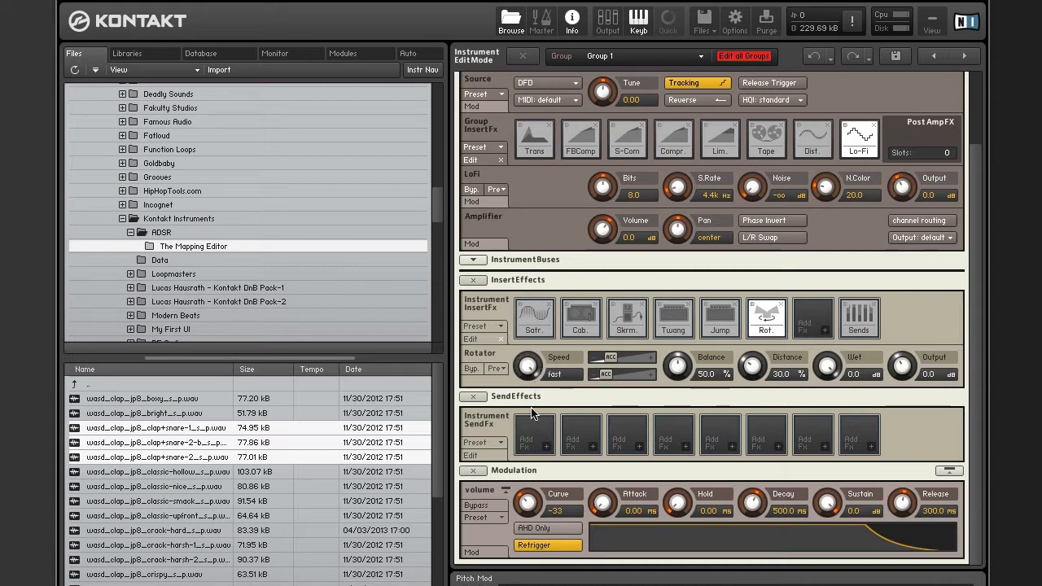
drag(528, 368, 543, 498)
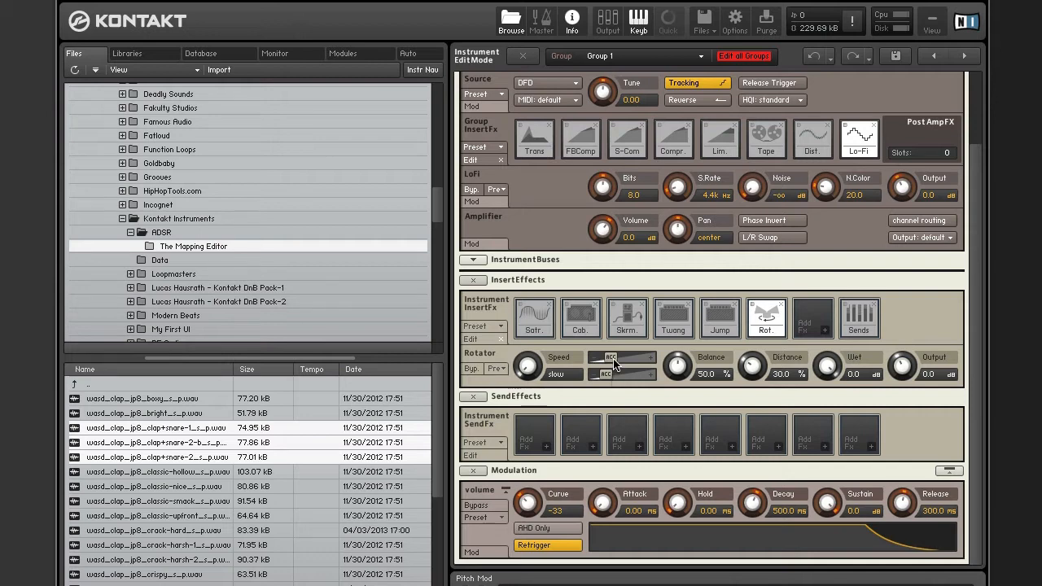
drag(612, 358, 648, 362)
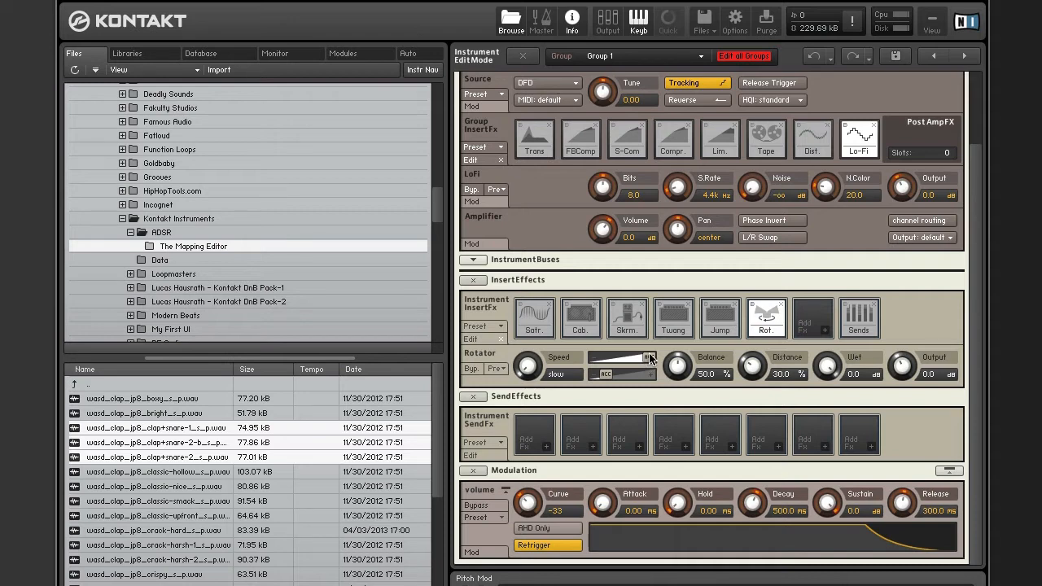
drag(648, 358, 574, 373)
drag(599, 358, 651, 370)
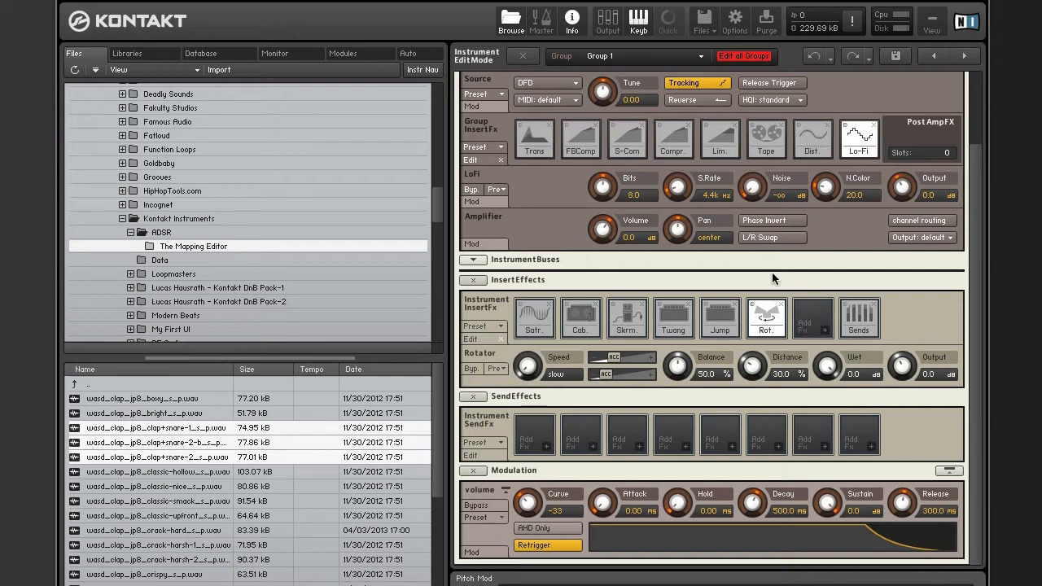
- Replace the Lo-Fi effect in the eighth Group Insert FX slot with a Surround Panner
scroll(817, 237, up, 3)
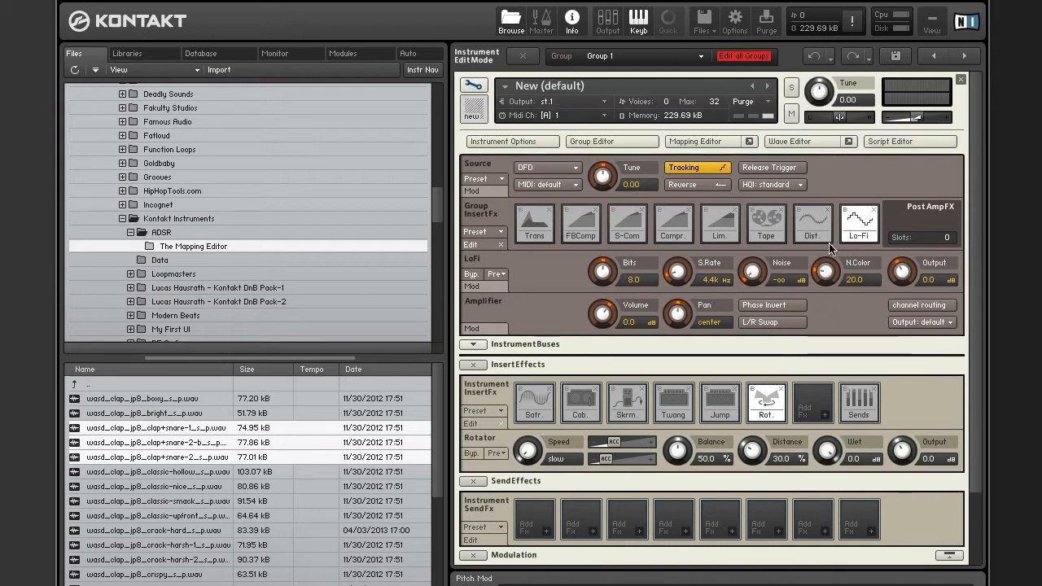
click(875, 211)
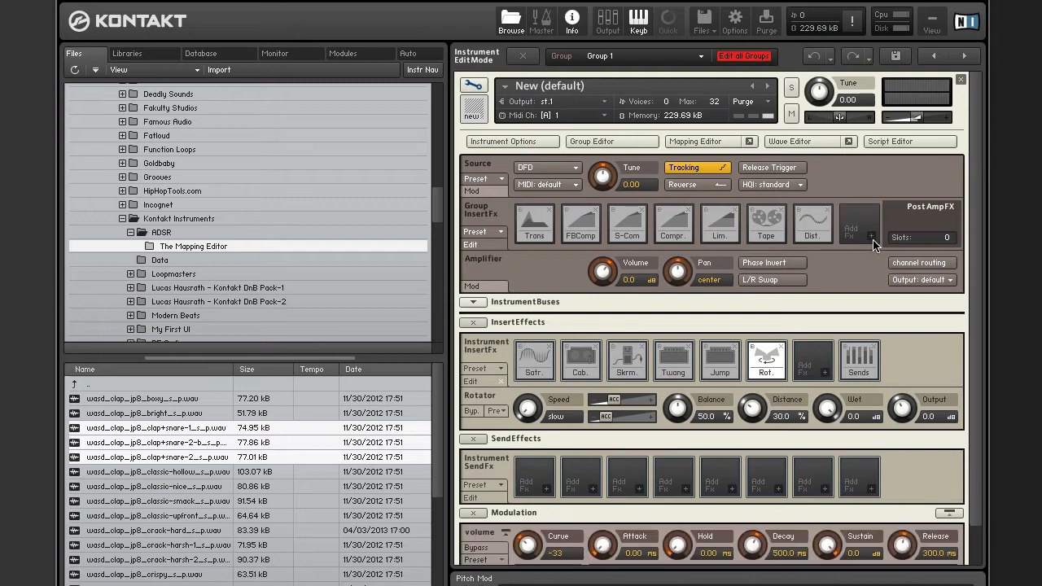
click(870, 236)
mouse_move(884, 281)
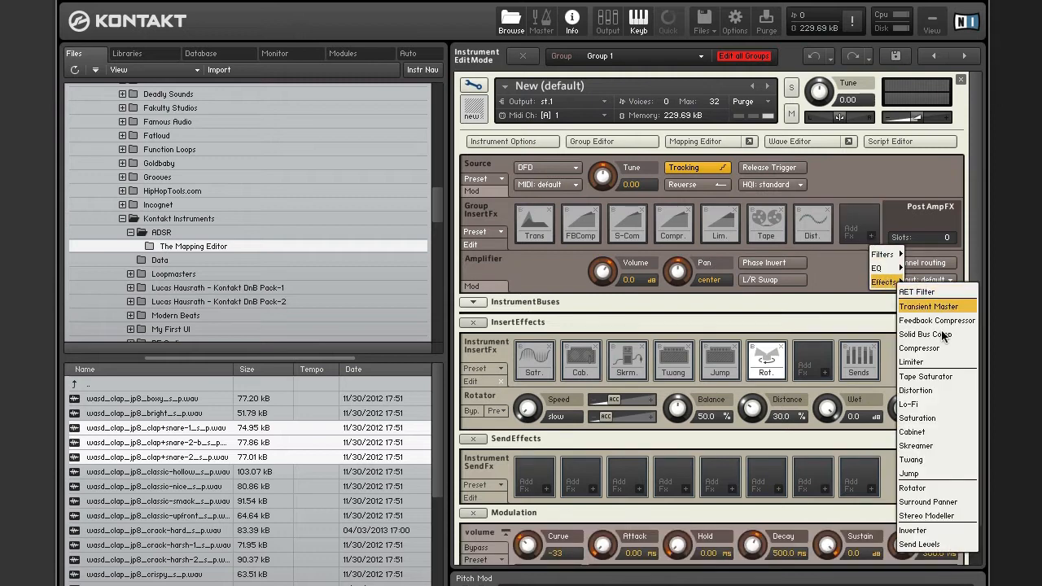
click(946, 502)
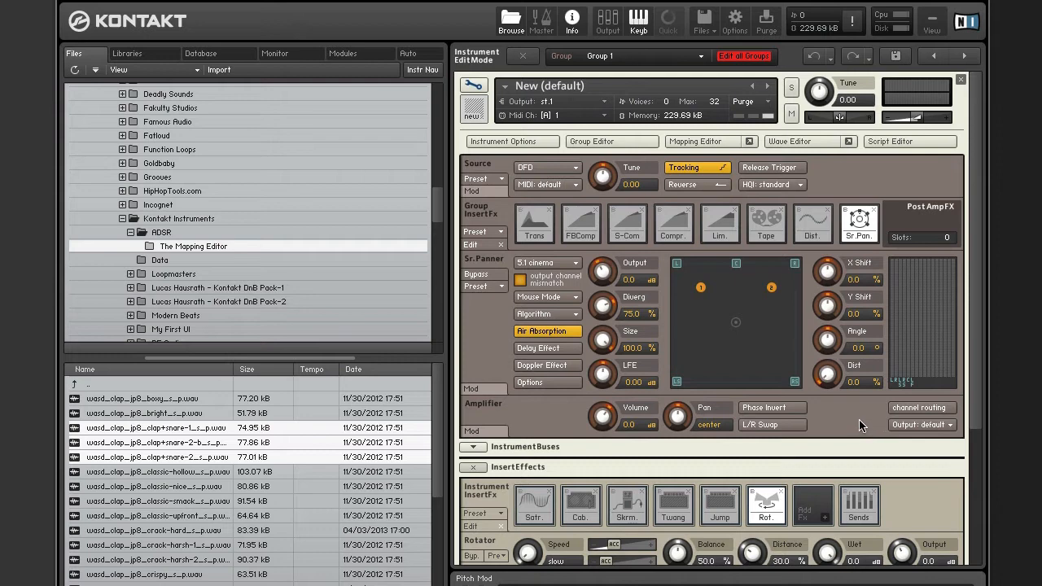
- Show the Outputs mixer and look through its stereo and aux channels
scroll(859, 419, down, 3)
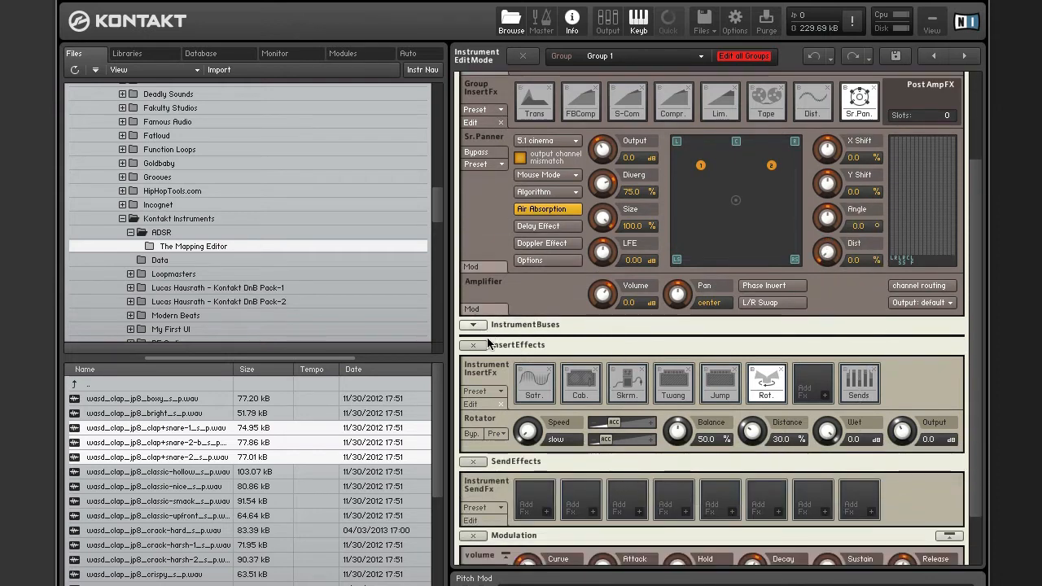
scroll(650, 373, up, 3)
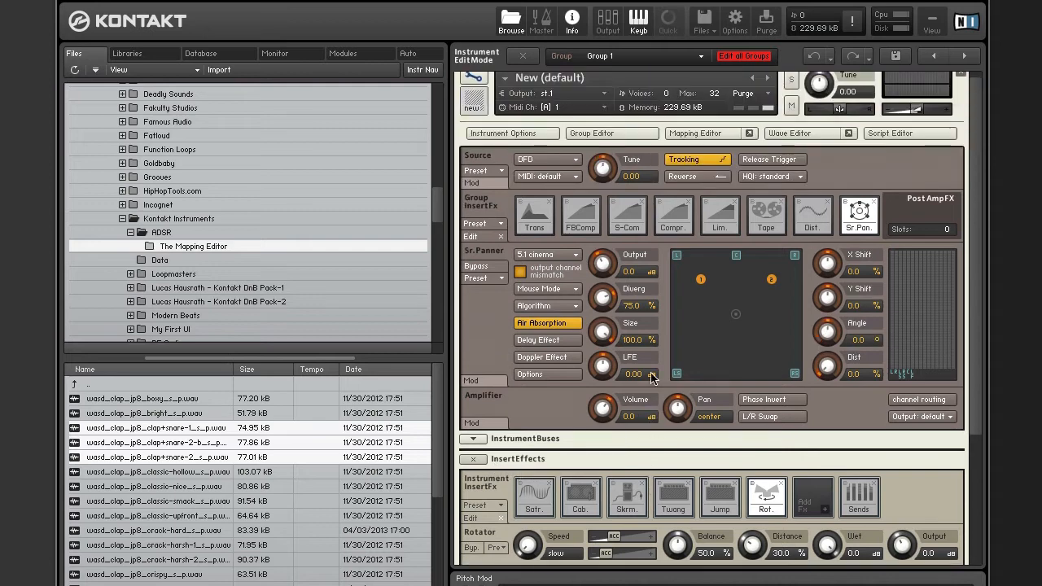
scroll(650, 374, up, 1)
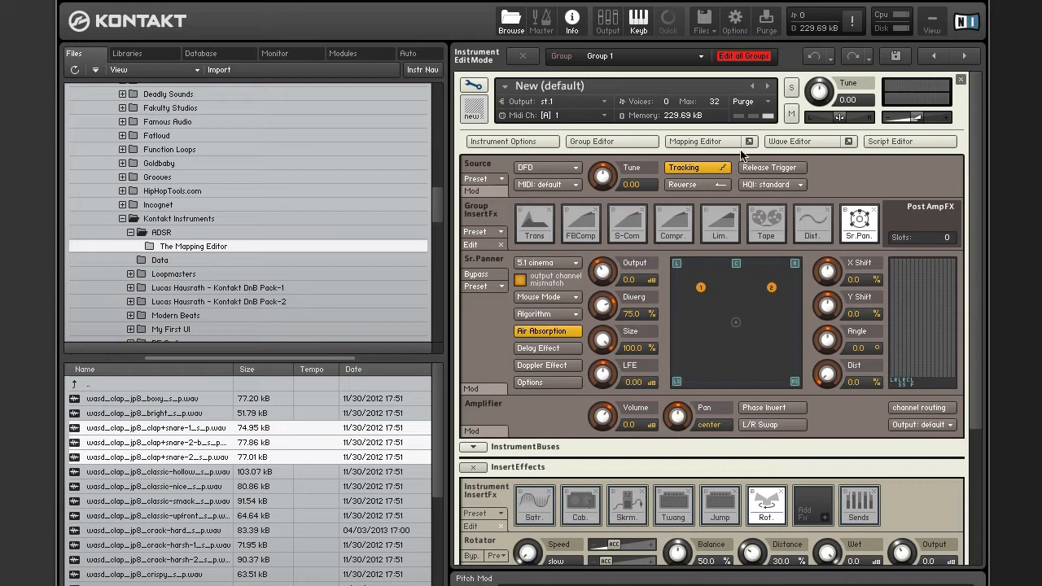
click(607, 22)
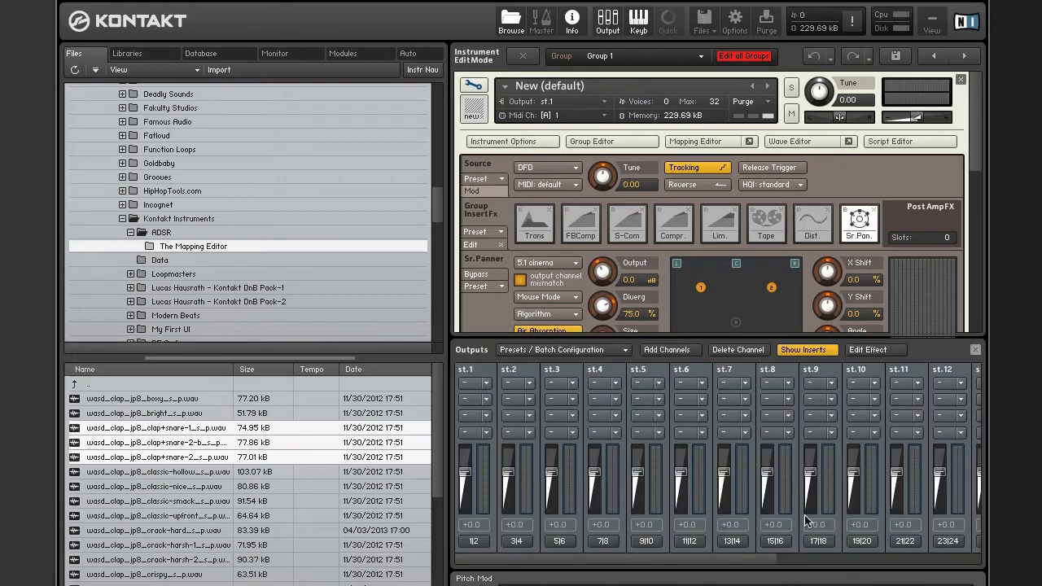
click(808, 560)
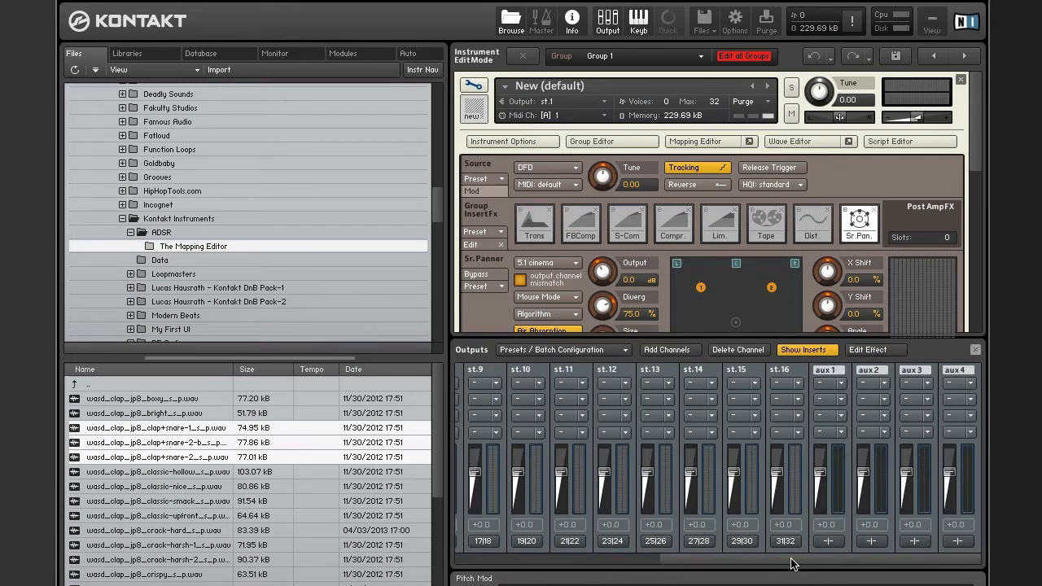
drag(793, 563, 516, 559)
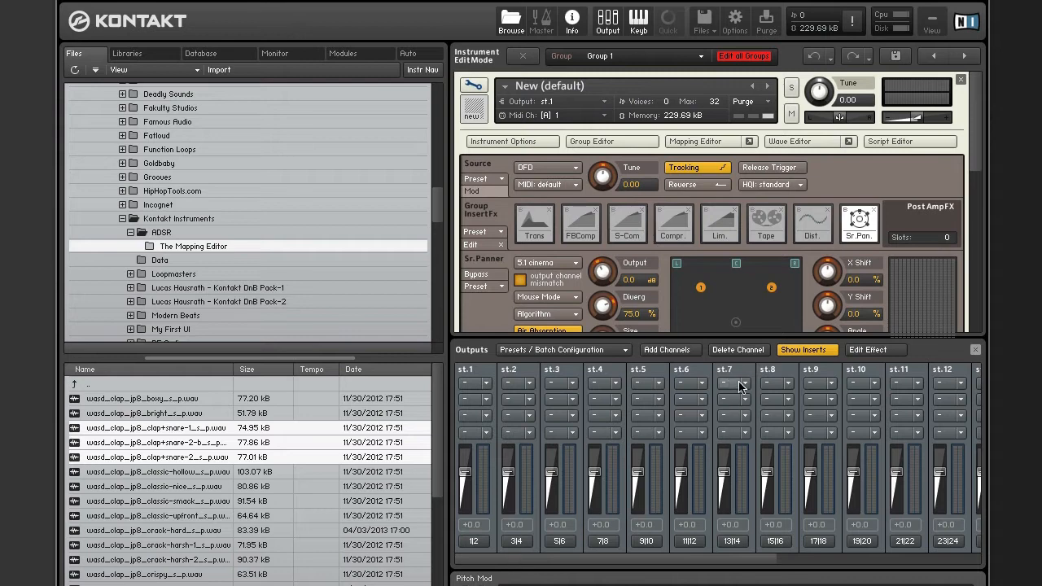
- Create one new six-channel master output with its host output assignment starting at st.1 [1]
click(690, 350)
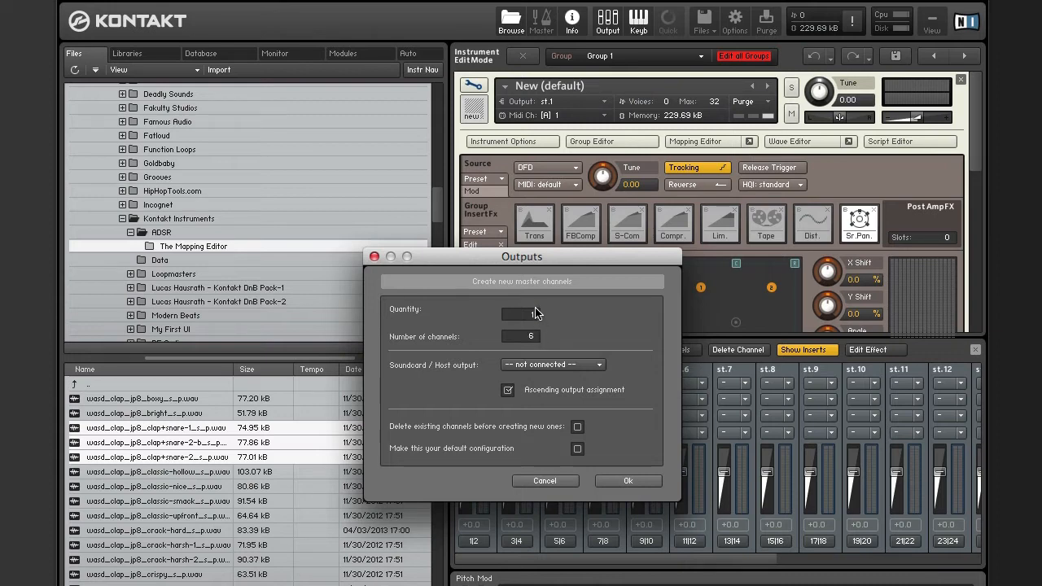
click(570, 364)
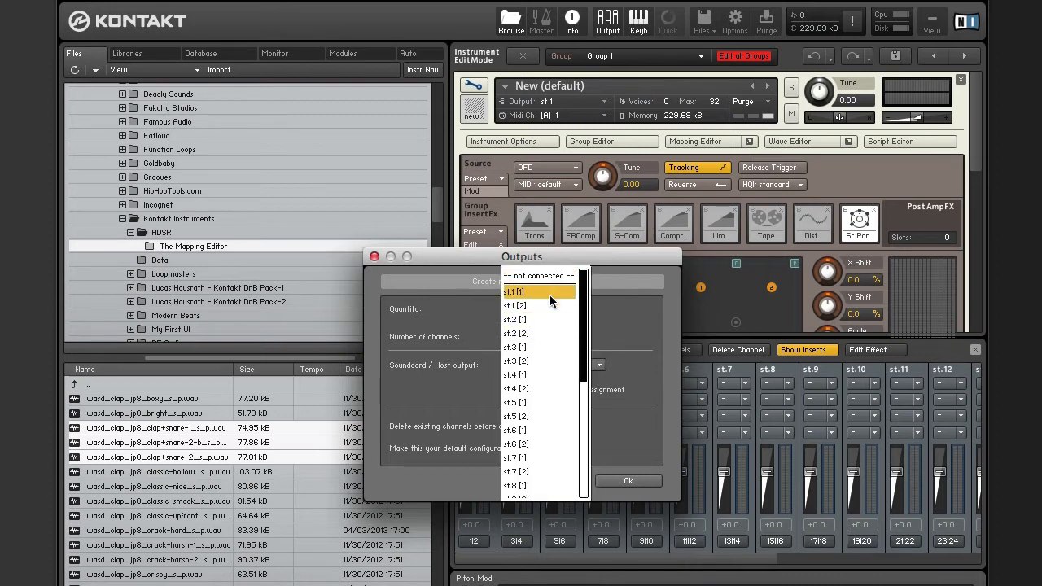
click(549, 292)
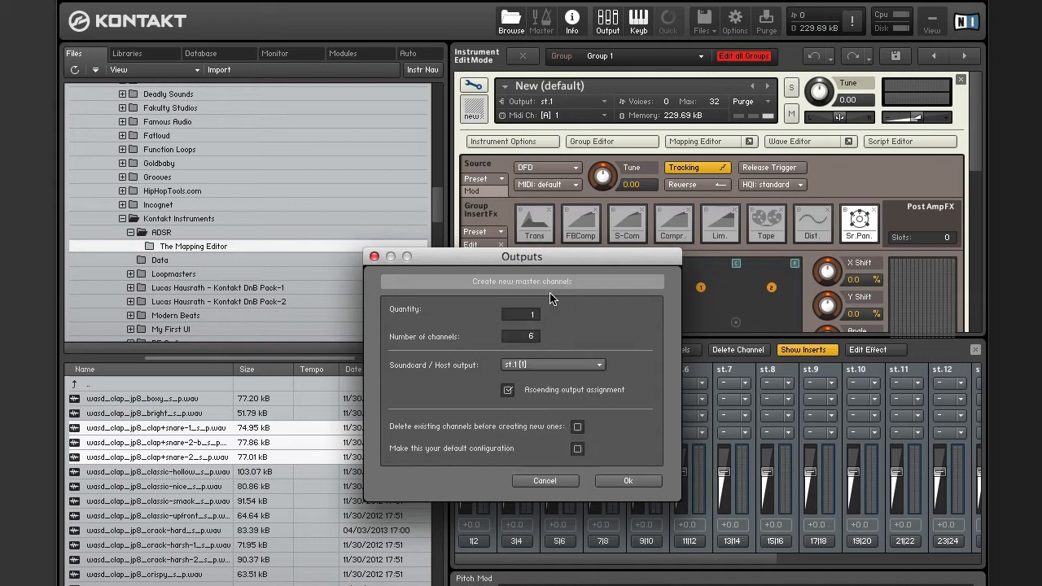
click(622, 481)
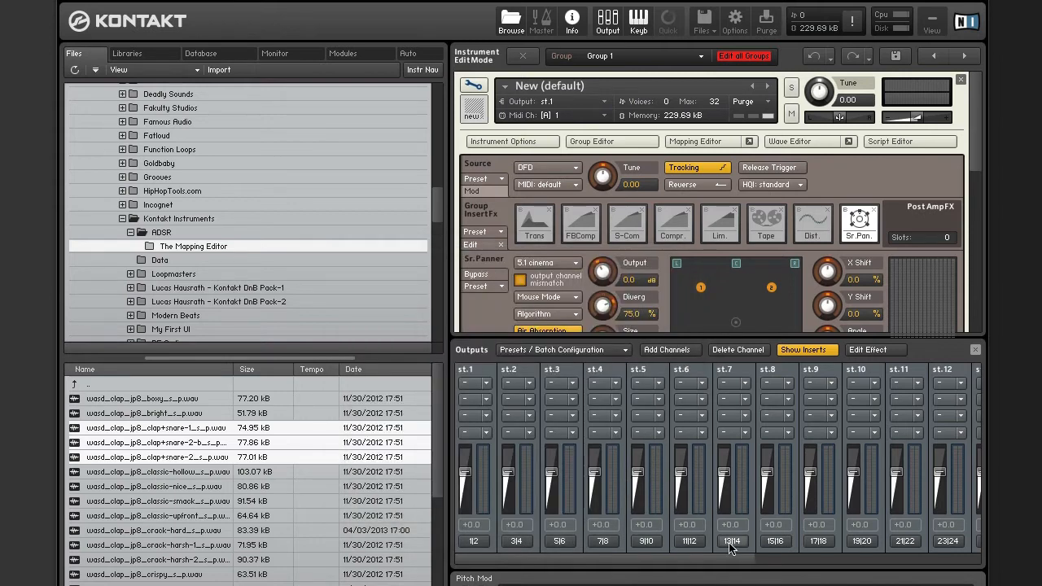
- Check the physical output assignments of the new surr.17 channel and leave its configuration without changes
click(791, 560)
click(783, 542)
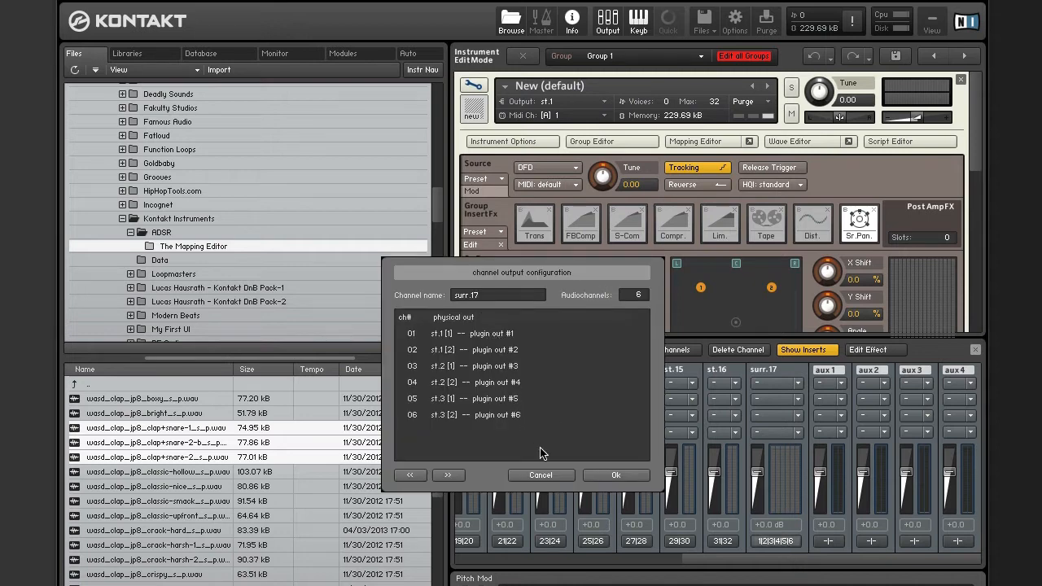
click(540, 476)
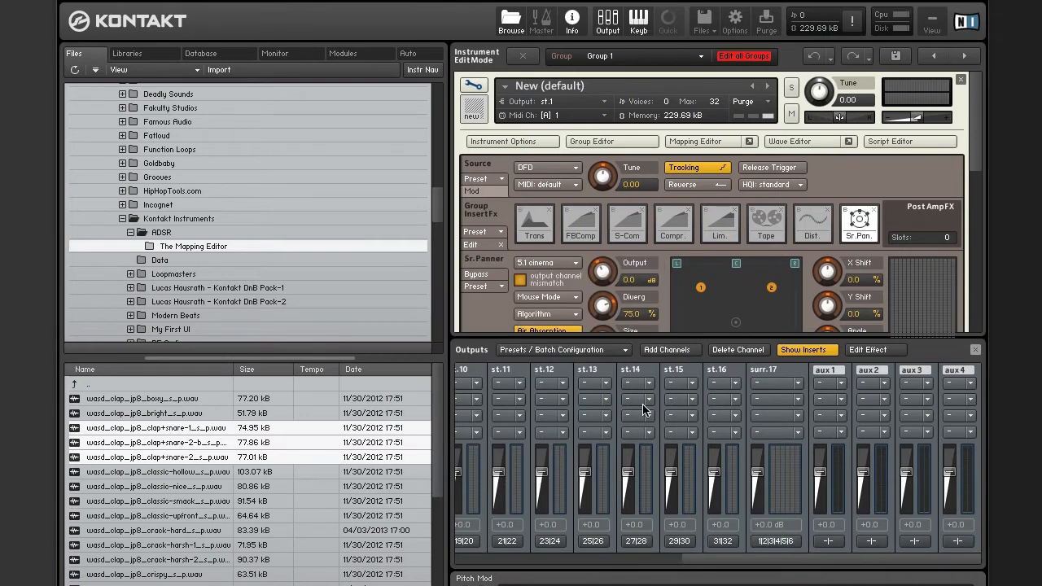
- Route the instrument's output to the six-channel surr.17 master output
click(581, 560)
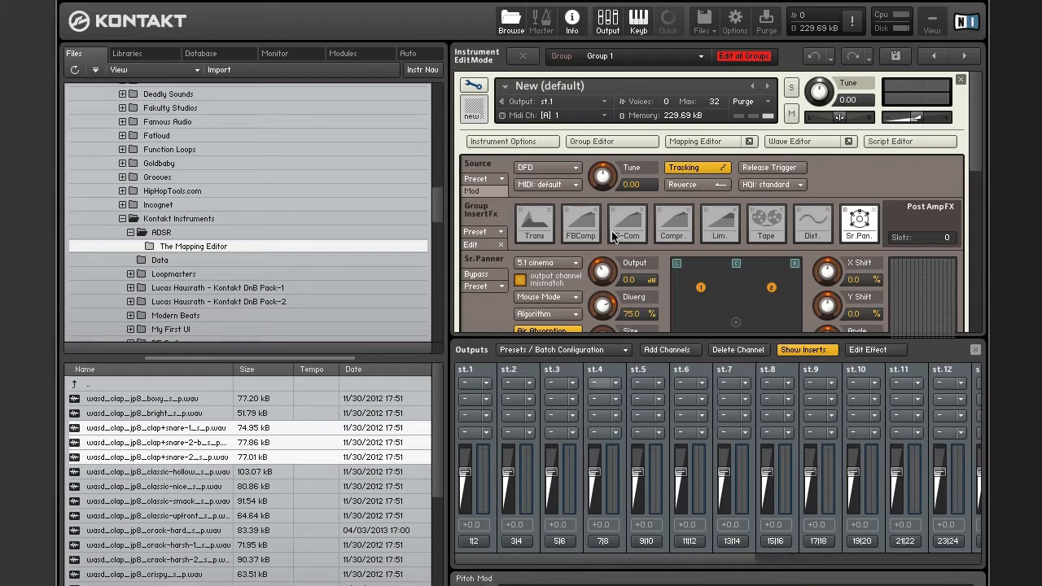
click(557, 103)
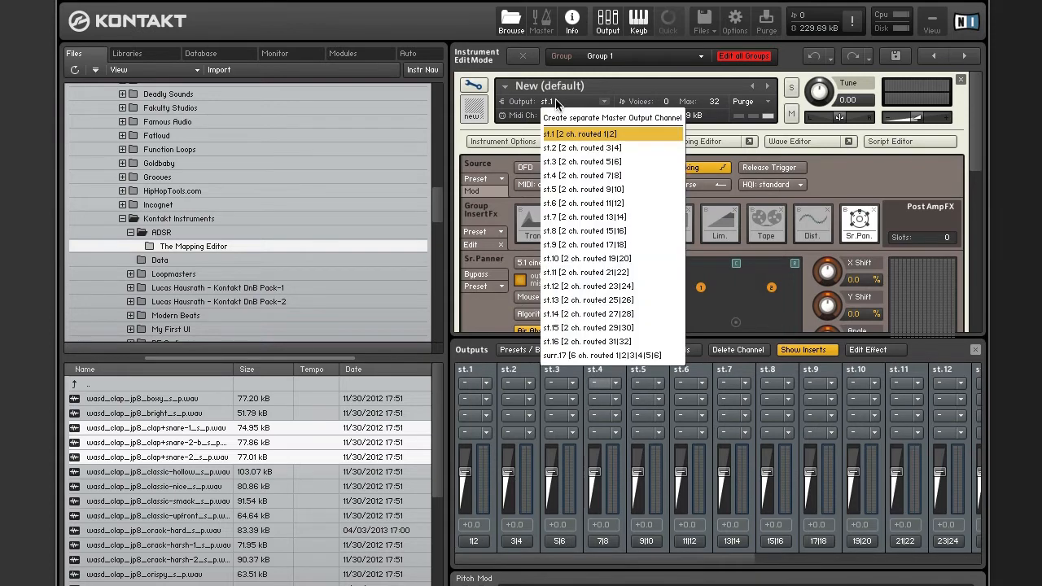
click(639, 356)
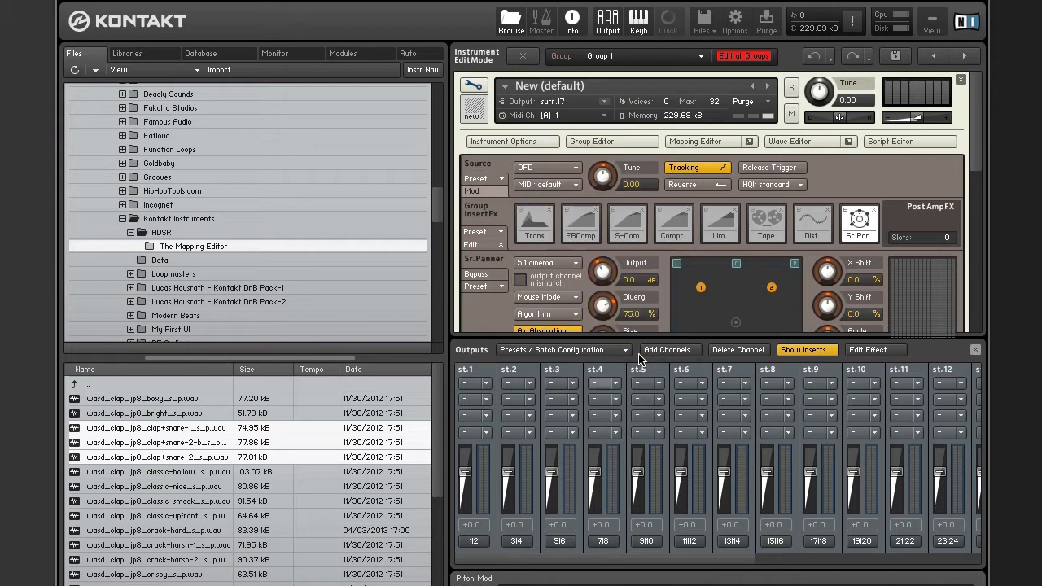
- Hide the Outputs mixer and return to the Surround Panner's full controls
scroll(669, 312, down, 3)
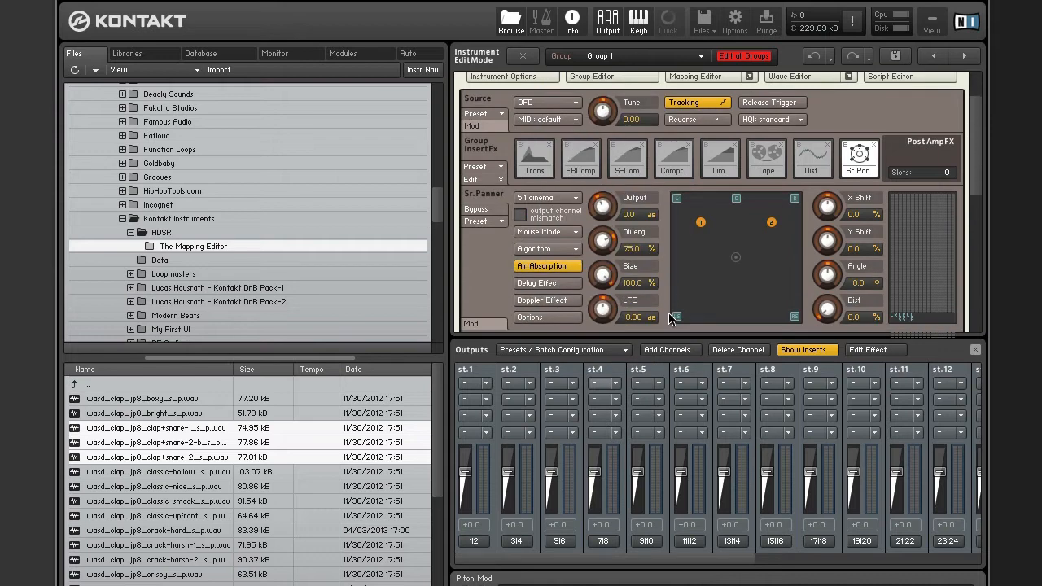
click(606, 23)
scroll(709, 290, up, 3)
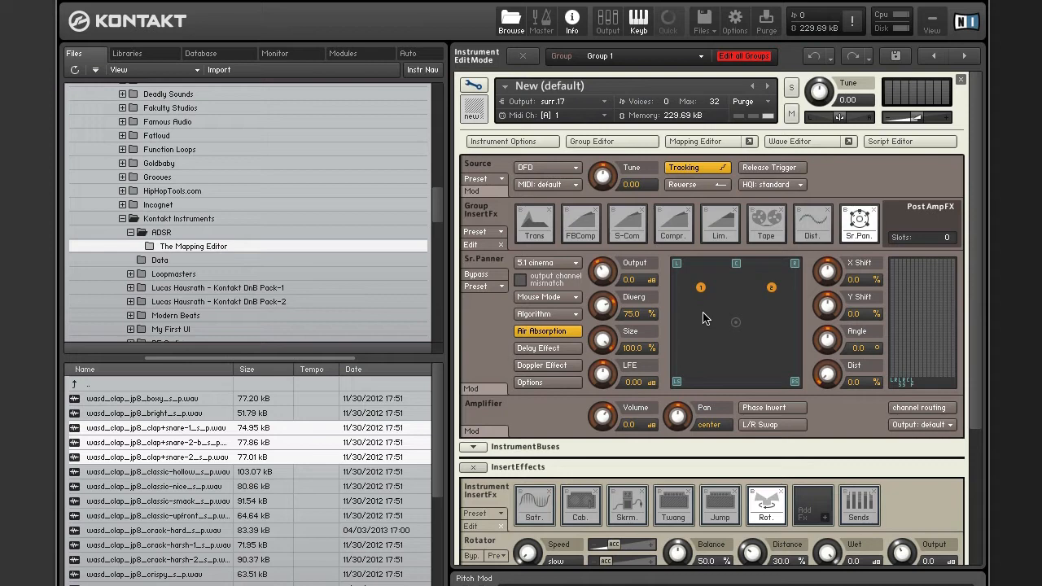
- Review the Surround Panner's available speaker formats, keeping 5.1 cinema
click(553, 264)
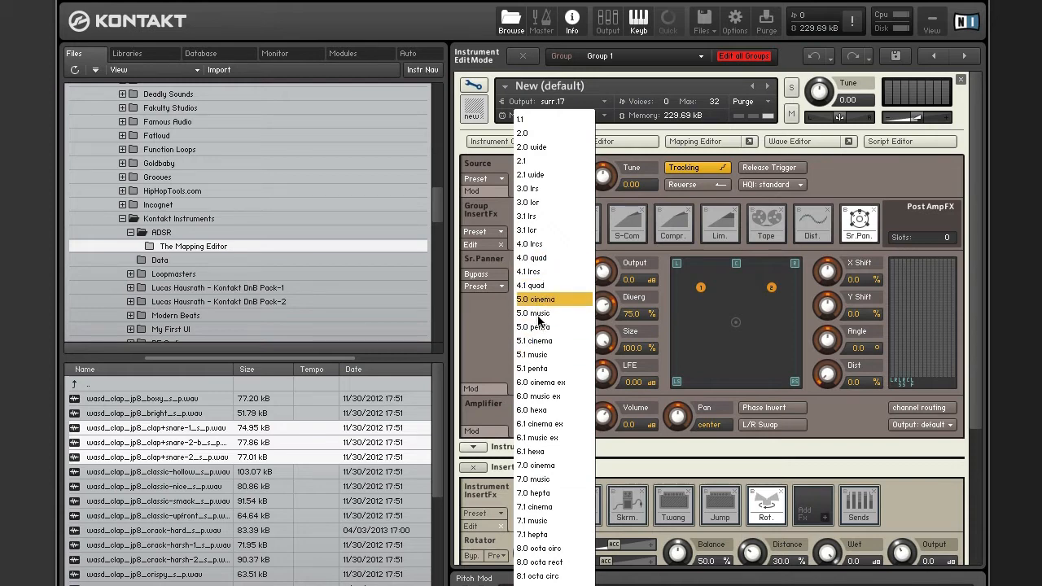
click(489, 326)
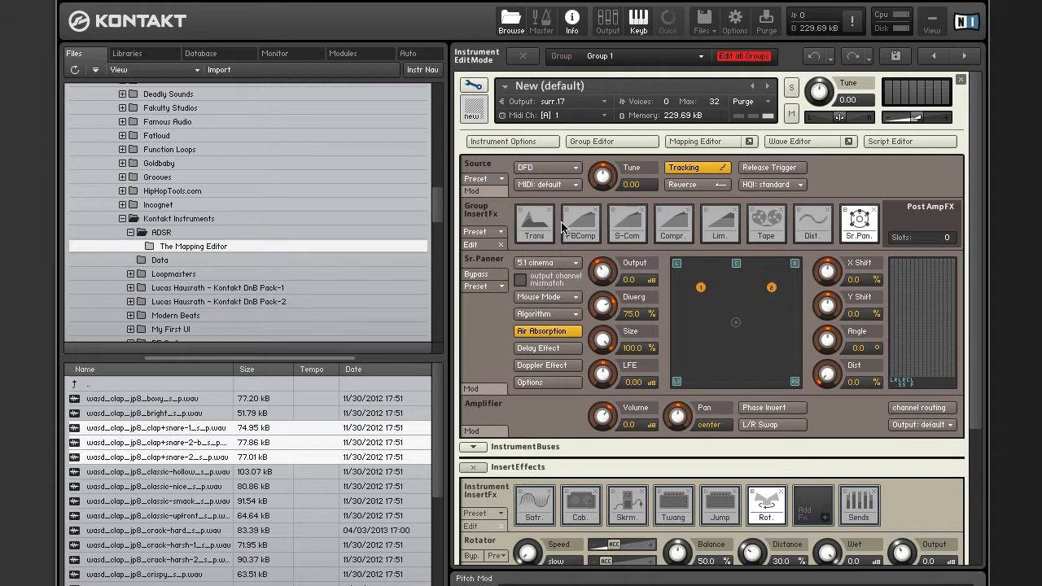
- Switch the instrument's output to st.1 and back to surr.17 to test the panner's output channel mismatch indicator
click(567, 103)
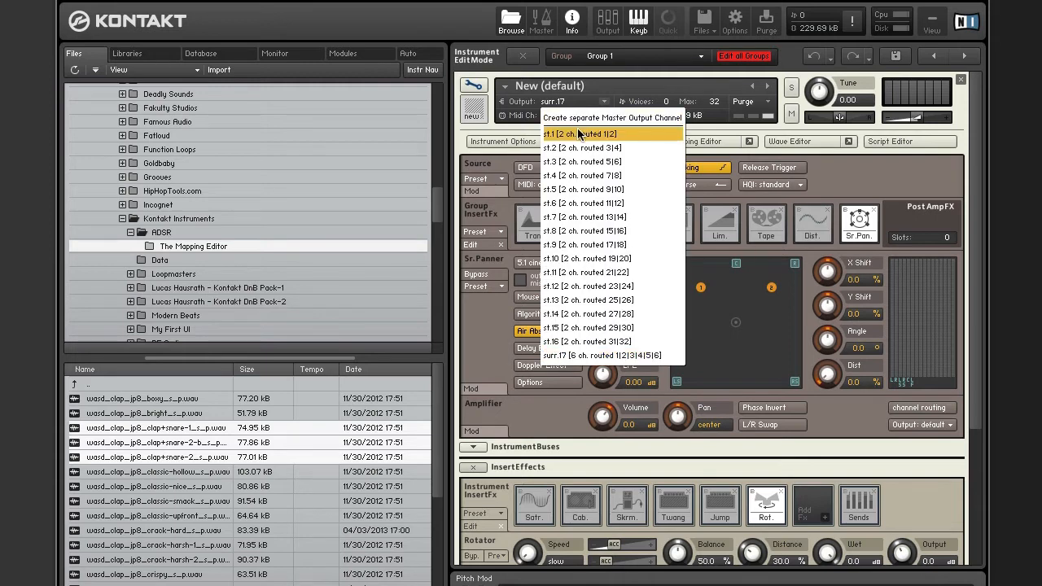
click(579, 135)
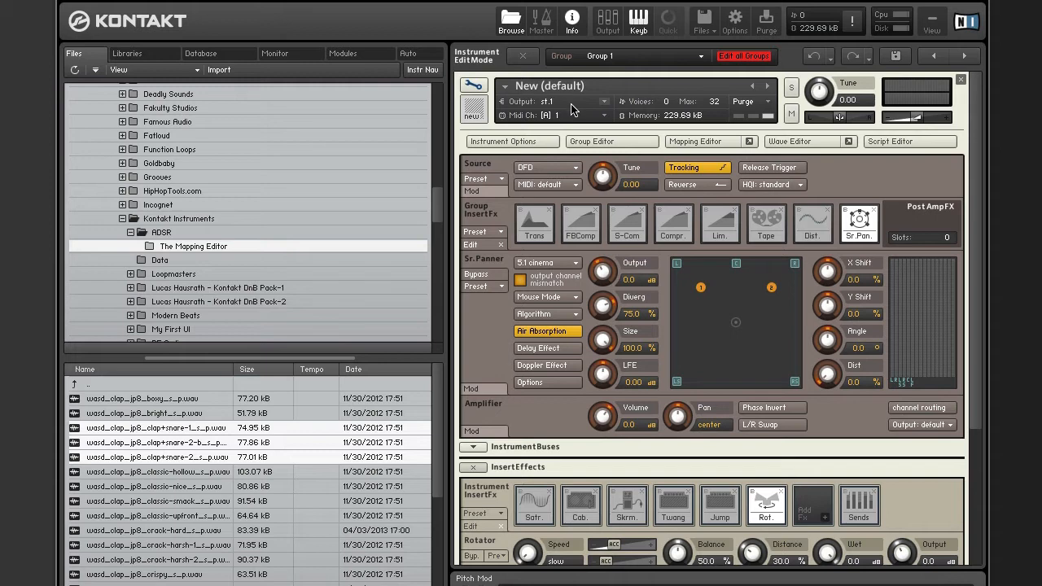
click(574, 104)
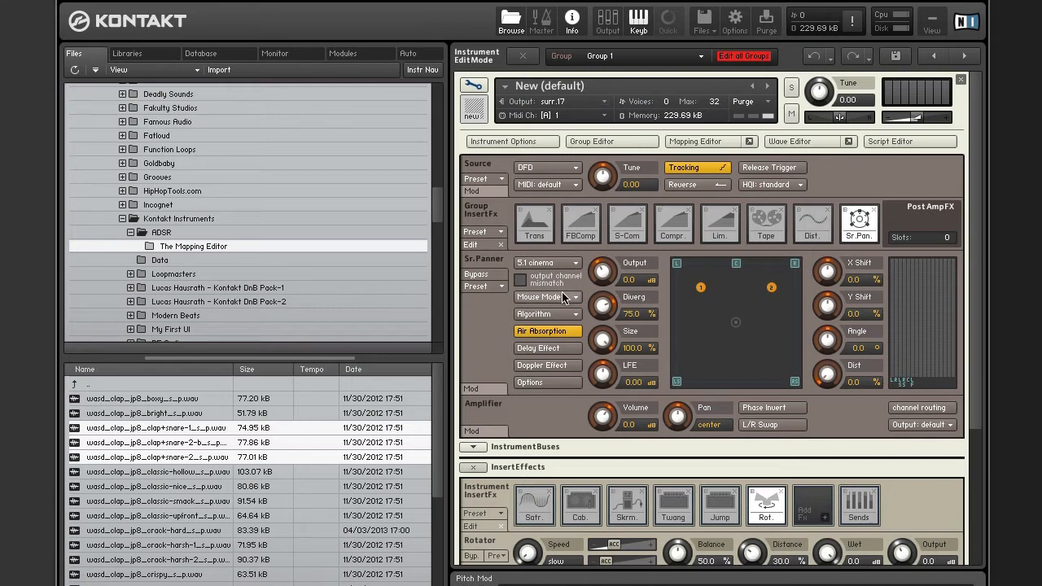
- Review the panner's mouse modes, keeping X mirror, and move source 1 slightly toward the centre of the surround field
click(562, 298)
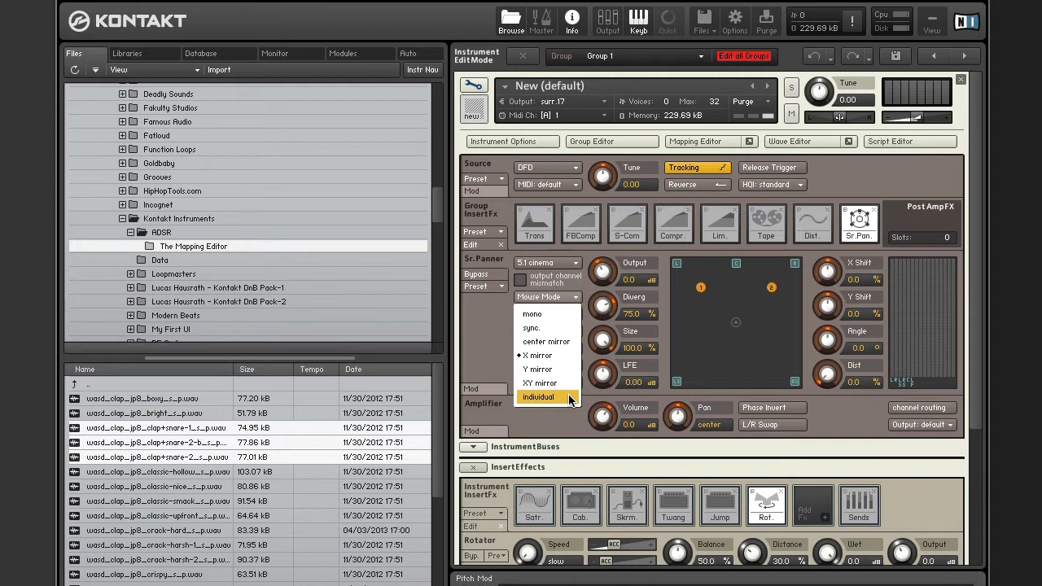
click(536, 314)
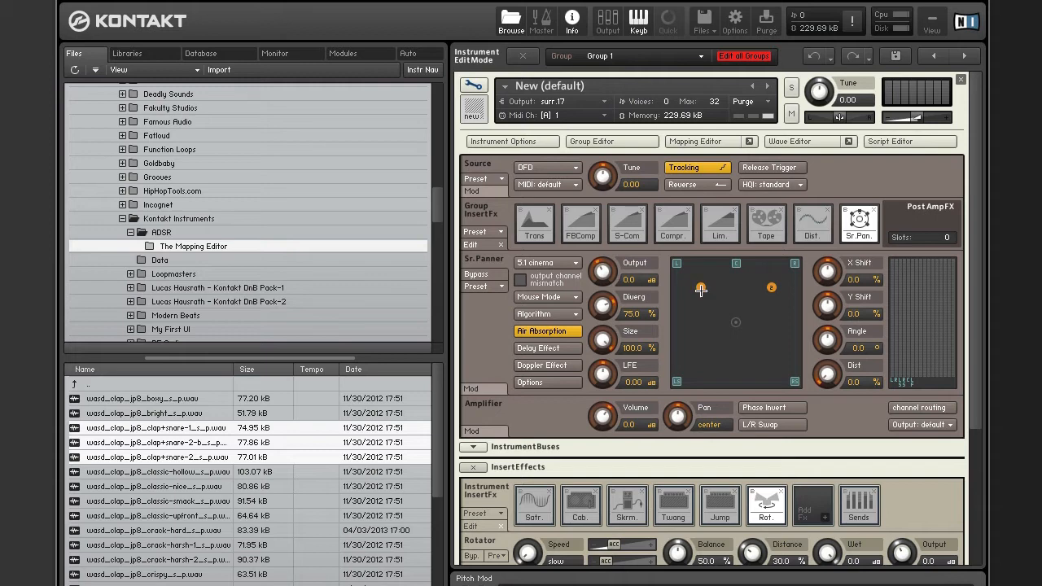
mouse_move(699, 288)
mouse_down()
mouse_move(724, 319)
mouse_move(715, 340)
mouse_move(689, 331)
mouse_move(692, 299)
mouse_move(708, 303)
mouse_move(723, 333)
mouse_move(709, 356)
mouse_move(688, 315)
mouse_move(713, 302)
mouse_move(718, 361)
mouse_move(683, 313)
mouse_move(721, 332)
mouse_move(690, 311)
mouse_move(707, 301)
mouse_up()
- Set the mouse mode to individual, moving source 1 to the rear left edge and source 2 near the front-left L speaker
click(573, 298)
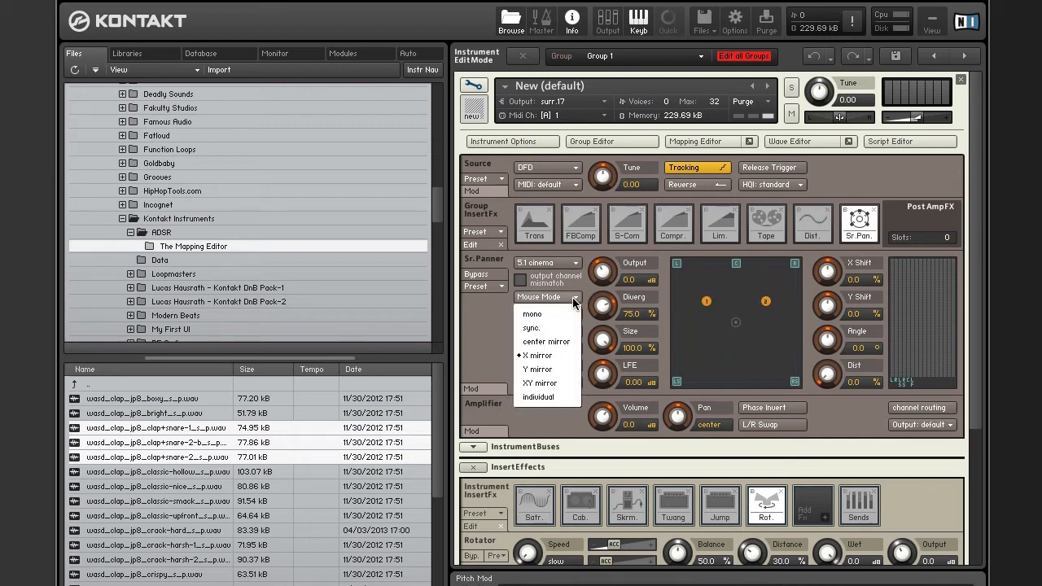
click(555, 396)
drag(707, 301, 678, 349)
drag(765, 301, 694, 278)
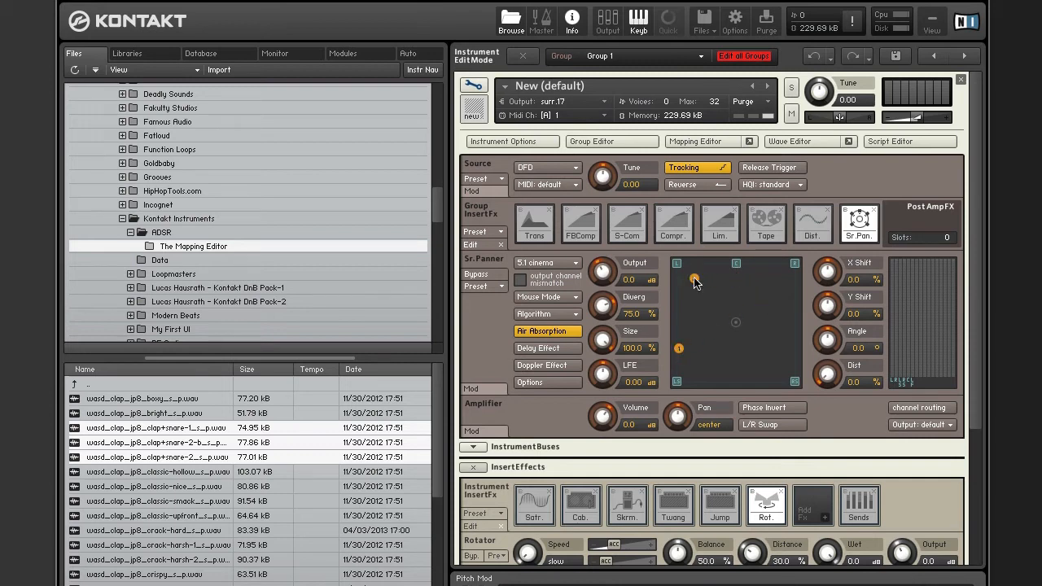
- Set the mouse mode back to X mirror and move source 1 just ahead and left of the surround field's centre
click(574, 315)
click(494, 329)
click(551, 297)
click(562, 348)
drag(678, 347, 716, 301)
- Review the panning algorithm choices, keeping sinusoid
click(558, 315)
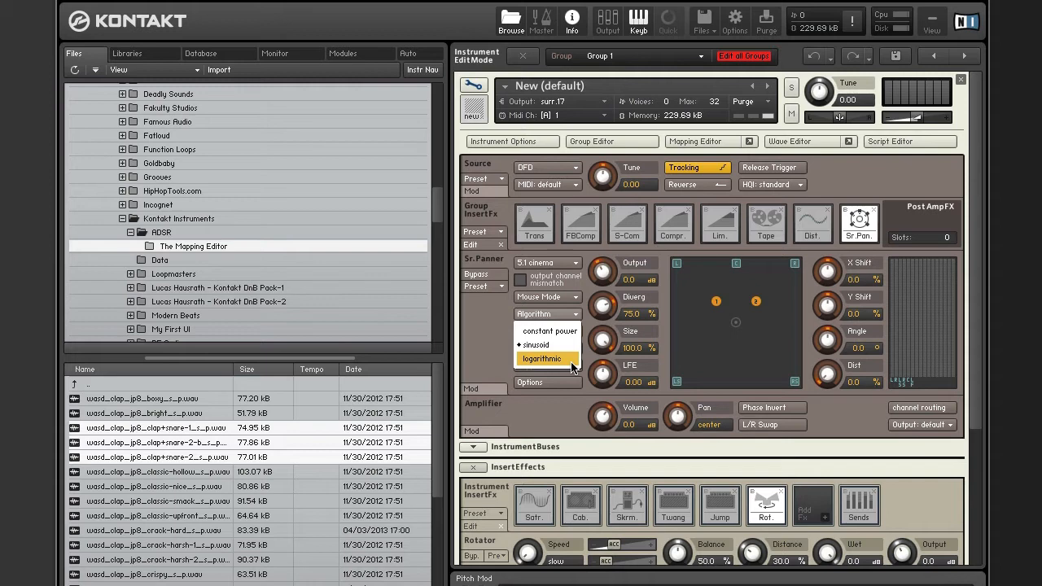
click(483, 335)
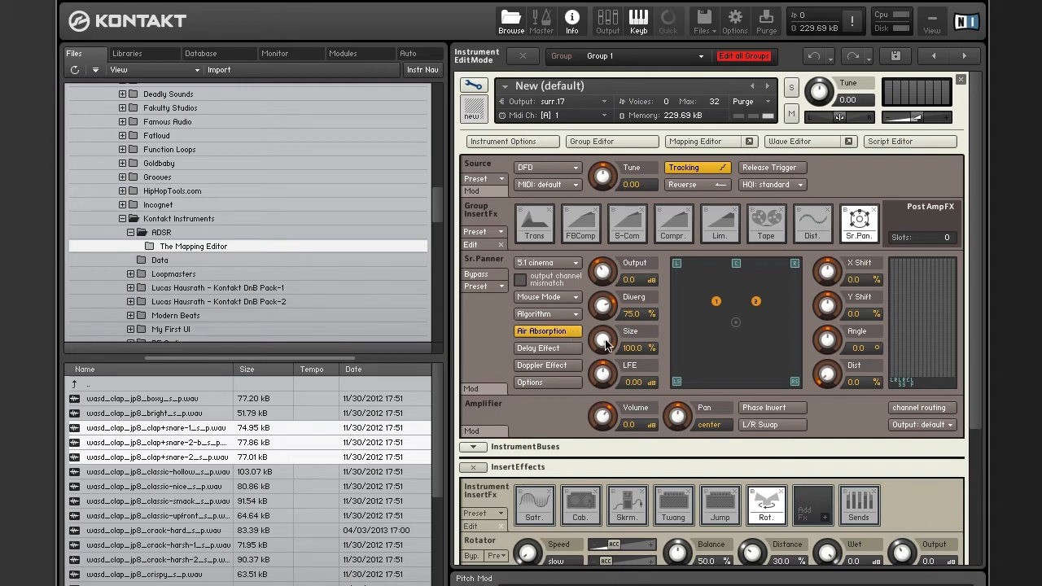
- Reduce the Surround Panner's size to 58.7 % and move source 1 outside the speaker area, slightly behind centre on the left
drag(606, 342, 610, 433)
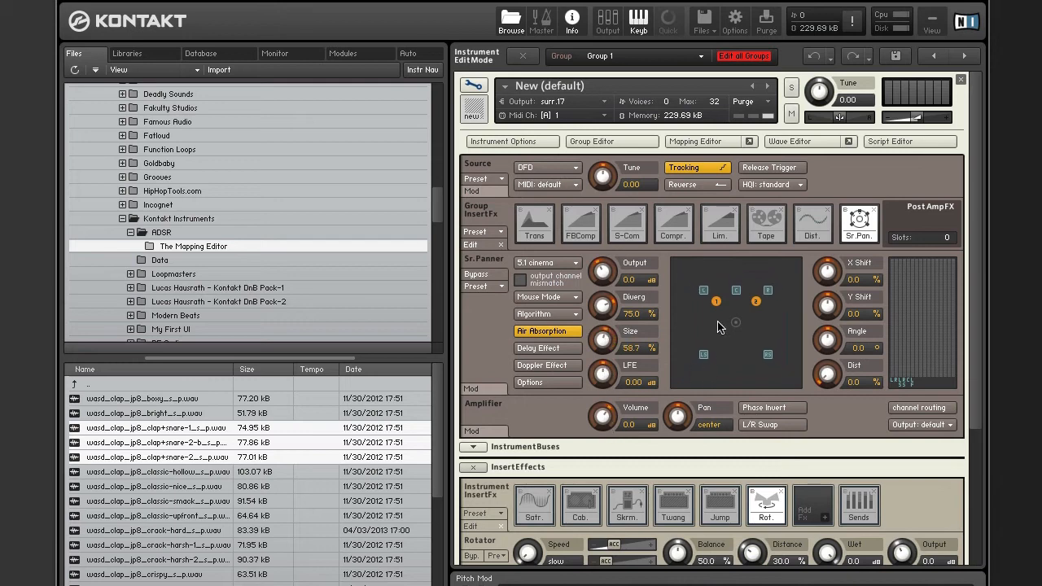
drag(715, 302, 705, 323)
- Try the panner's Delay Effect and Doppler Effect in turn, leaving both switched off
click(575, 349)
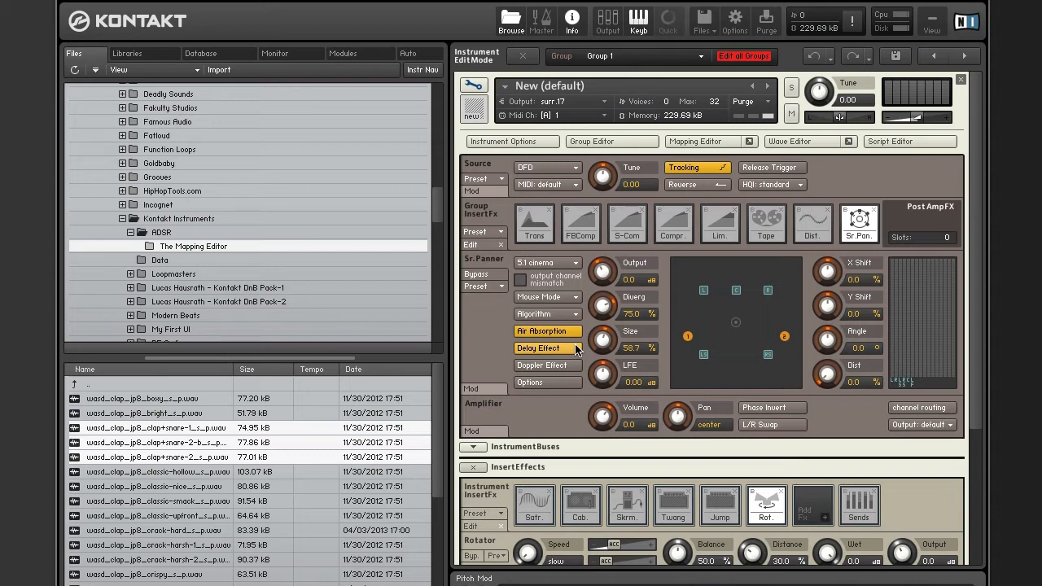
click(576, 348)
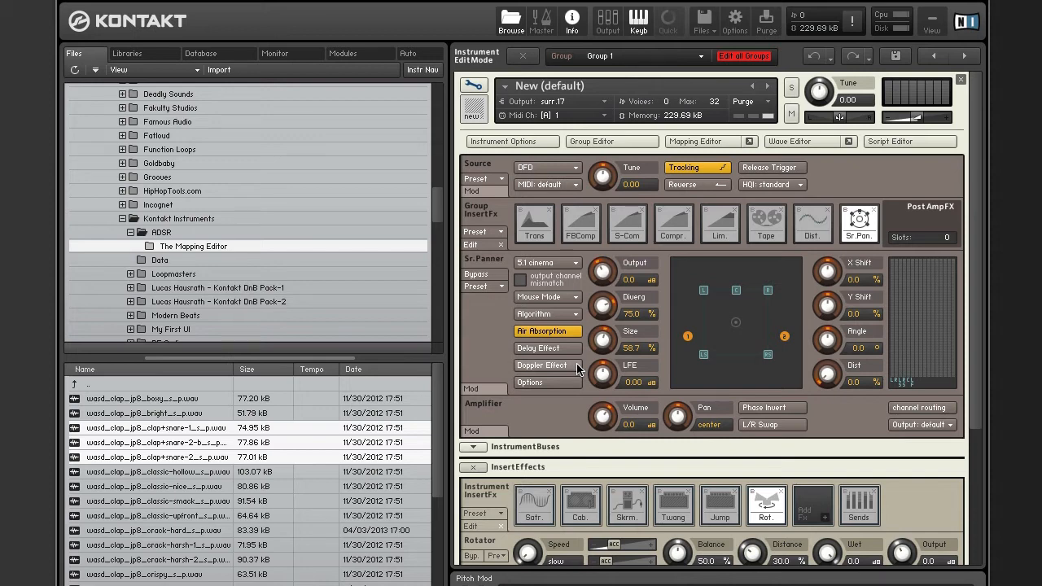
click(577, 367)
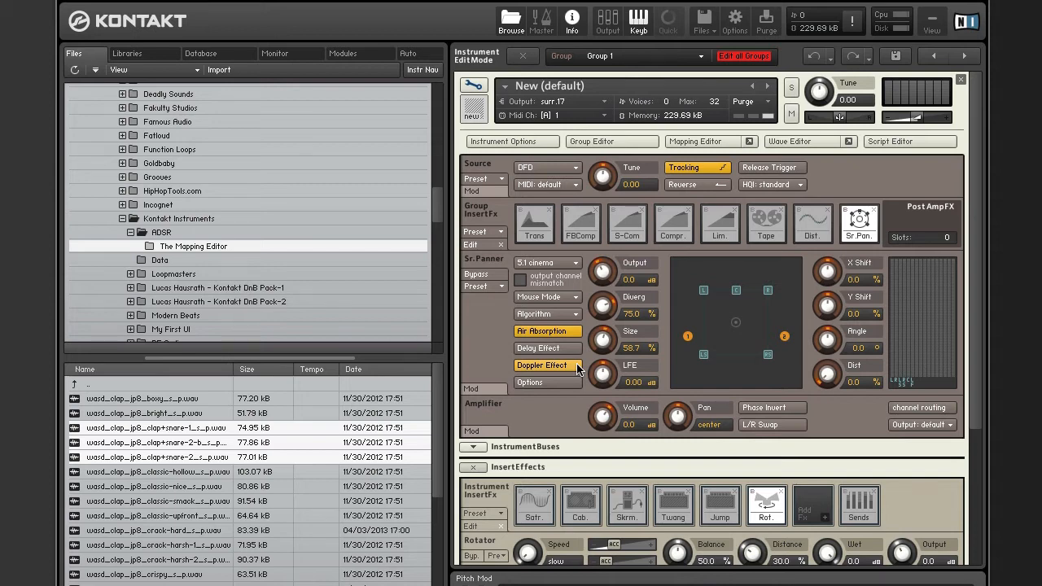
click(577, 367)
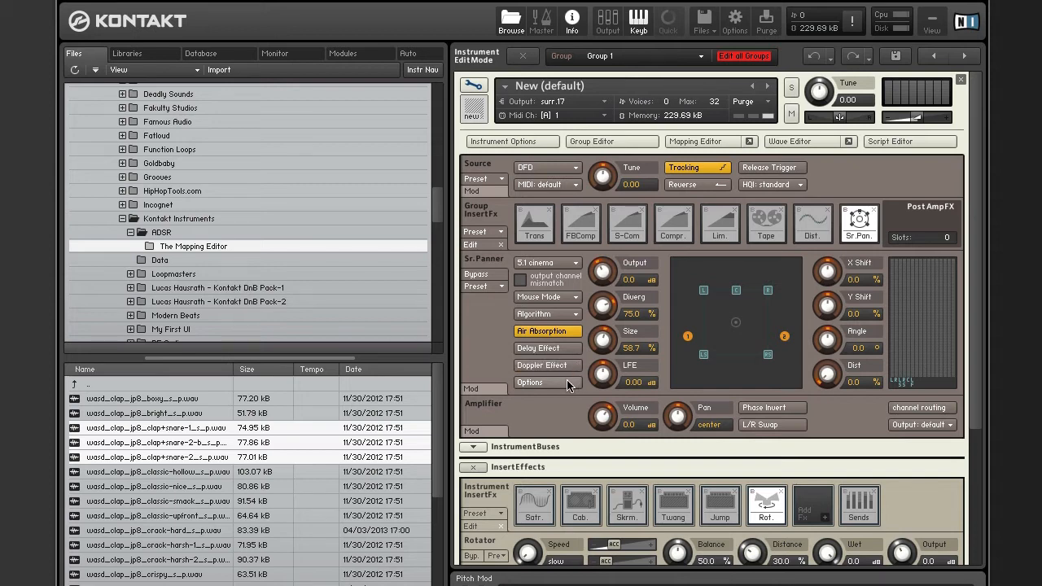
- Review the Surround Panner options and the group's output channel routing matrix without changes, and hide the matrix
click(567, 380)
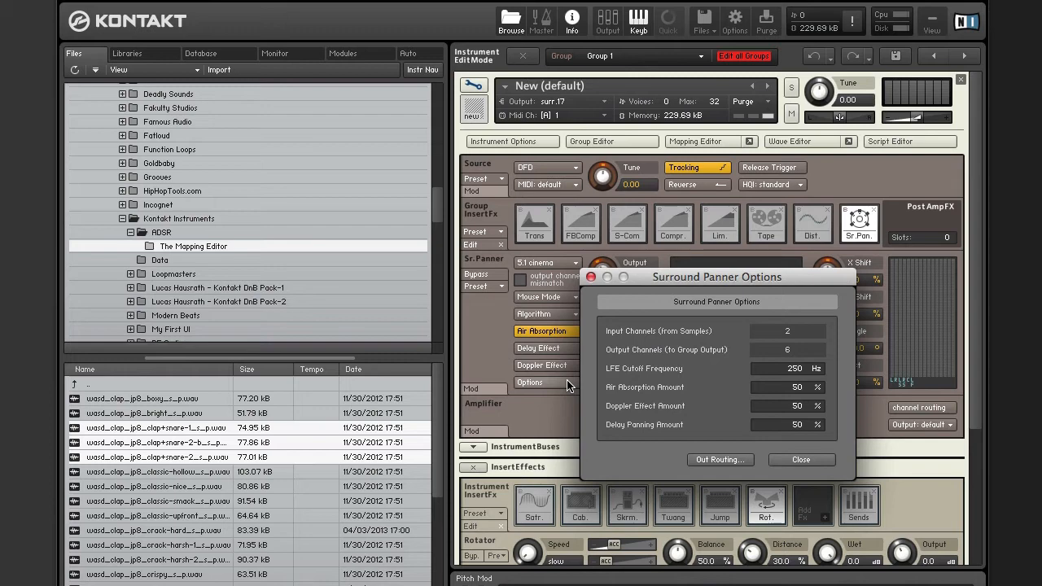
click(811, 459)
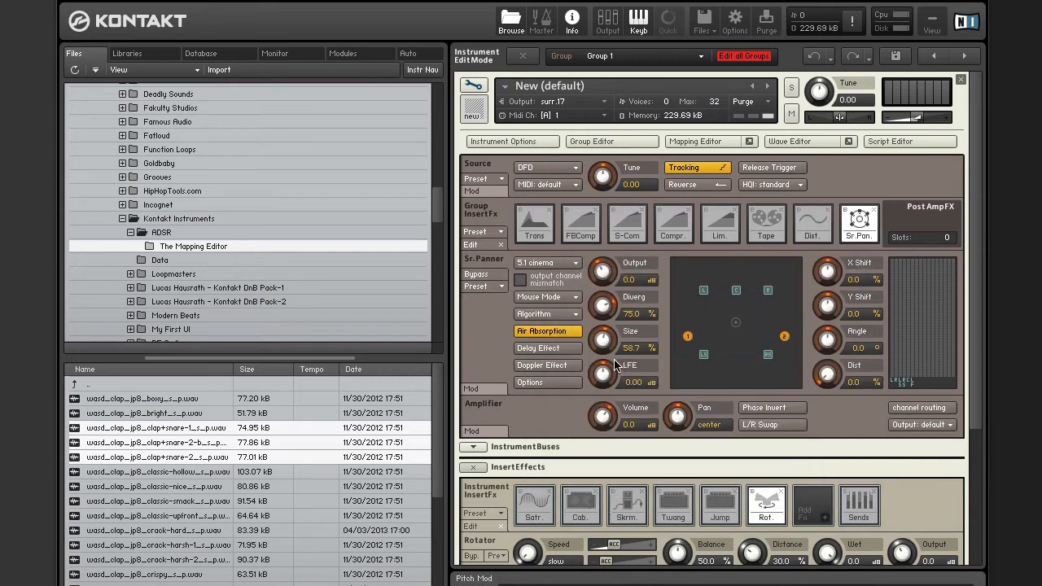
click(537, 382)
click(711, 456)
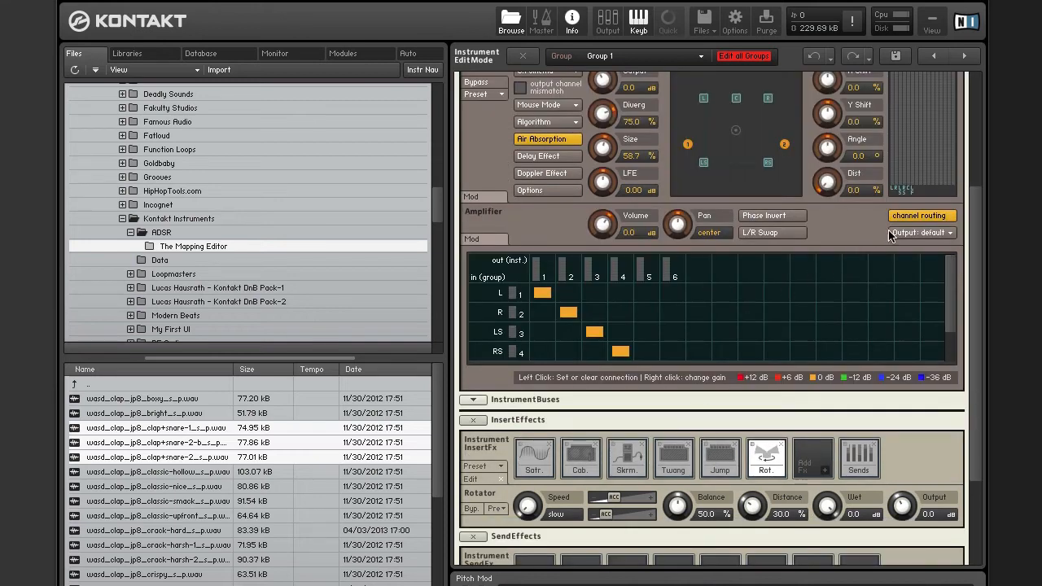
click(918, 216)
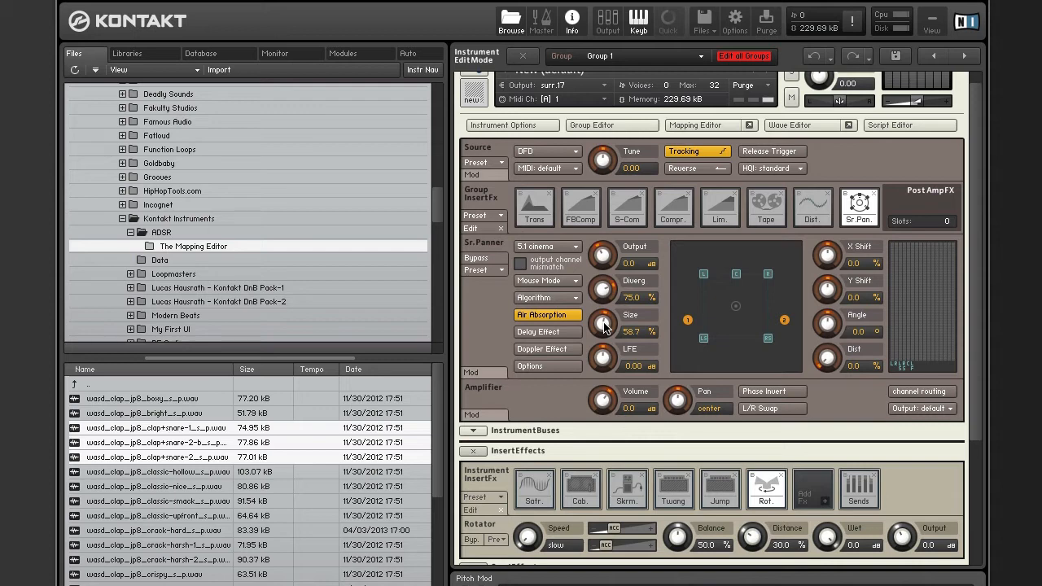
- Set the Surround Panner's size to 71.0 %
drag(603, 324, 614, 304)
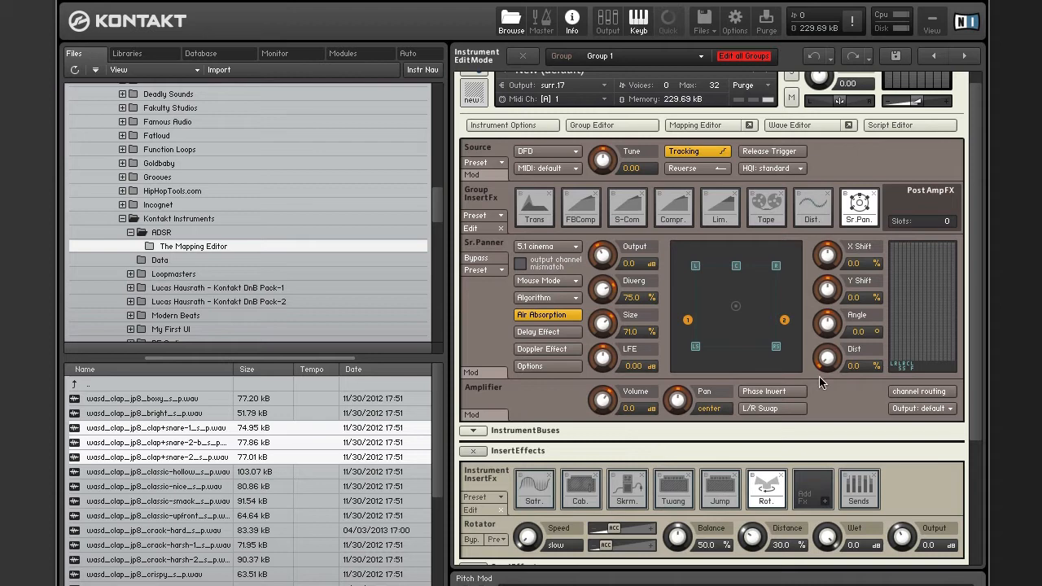
- Remove the first seven group insert effects, from Transient Master through Distortion, keeping only the Surround Panner
click(549, 194)
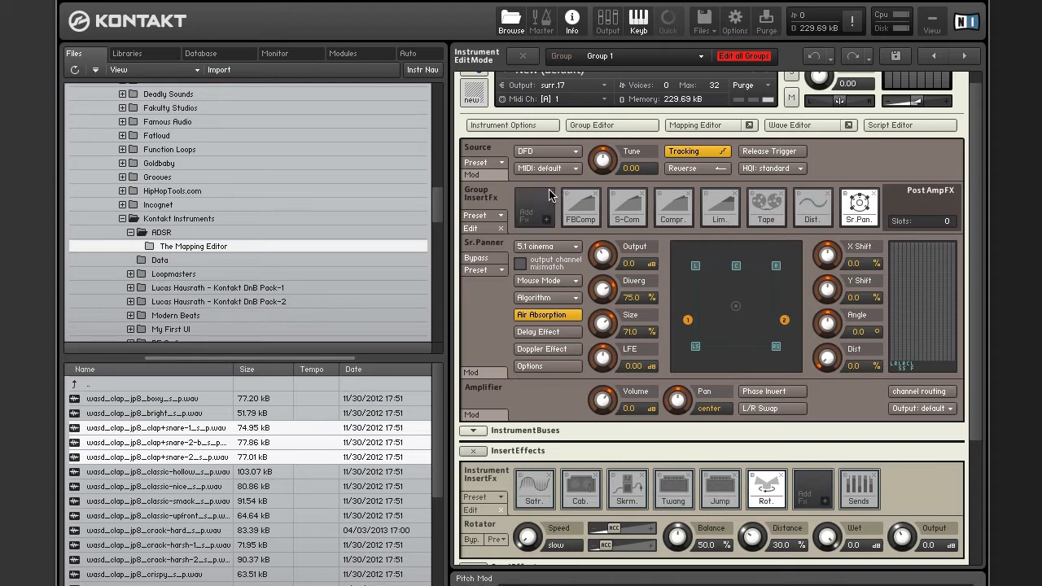
click(596, 193)
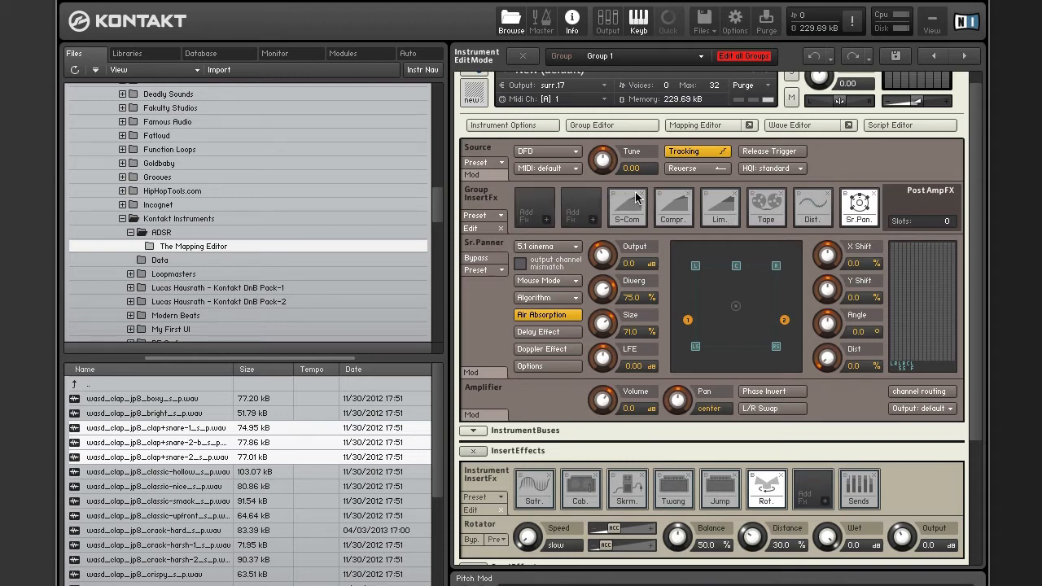
click(639, 194)
click(686, 194)
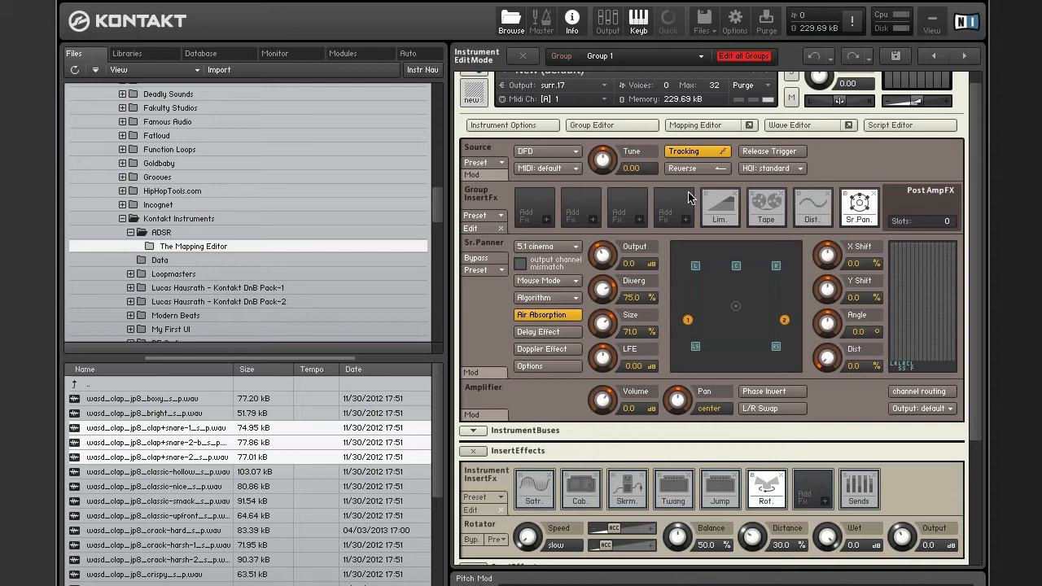
click(732, 193)
click(780, 194)
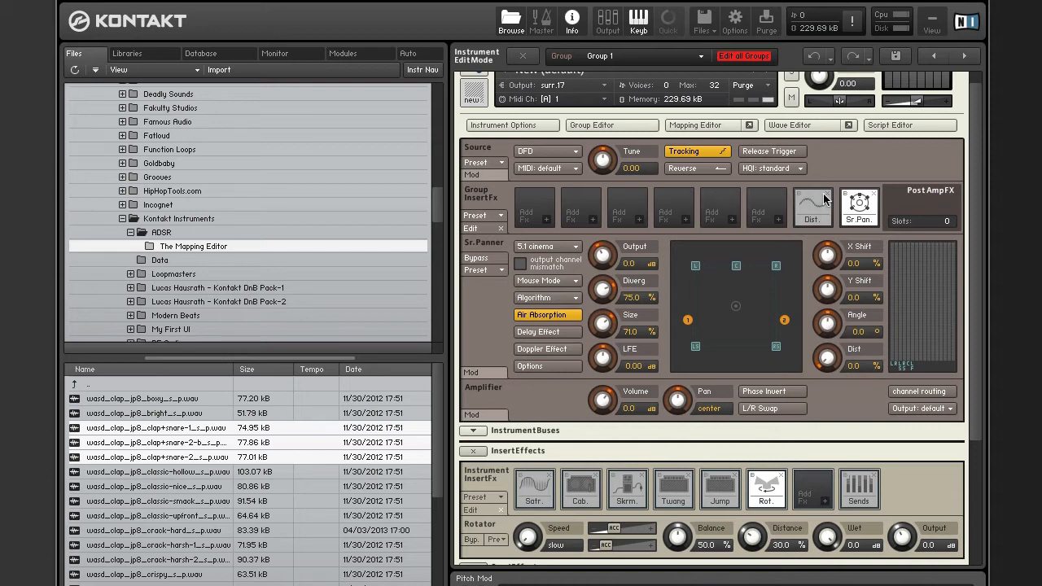
click(826, 195)
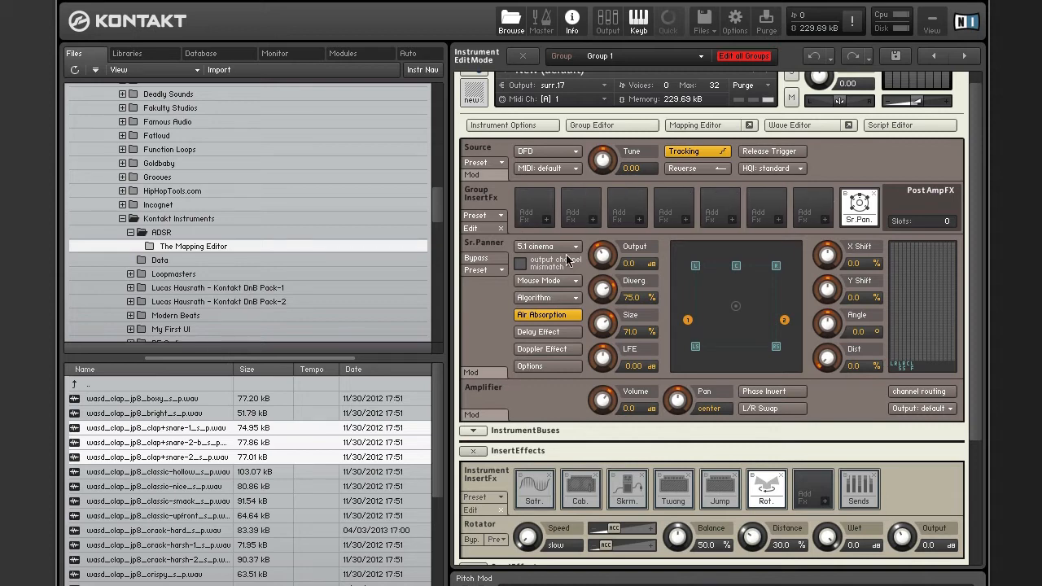
- Load the Stereo Modeller into the first group insert slot
click(547, 220)
mouse_move(566, 267)
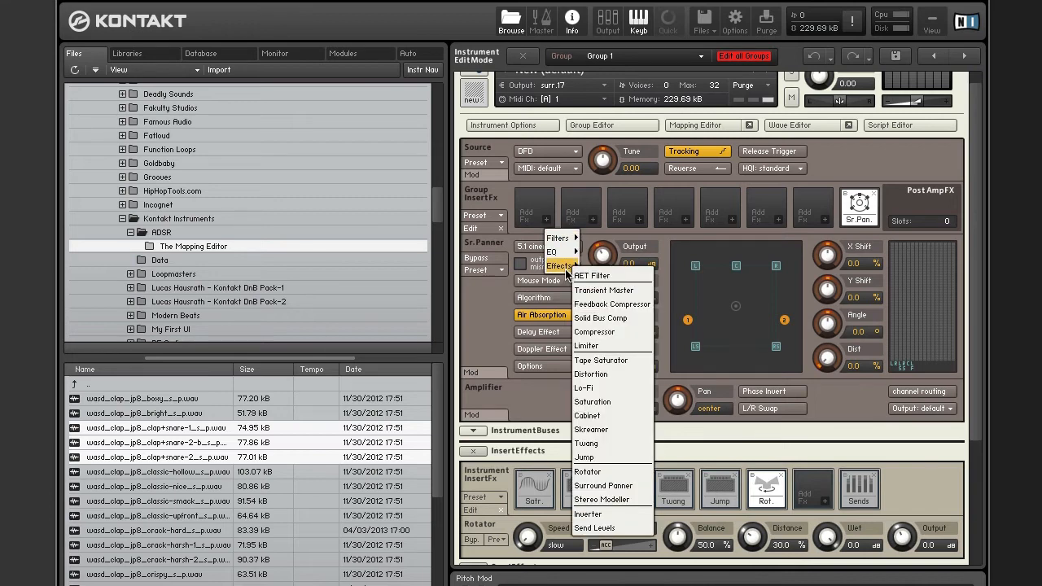
click(603, 498)
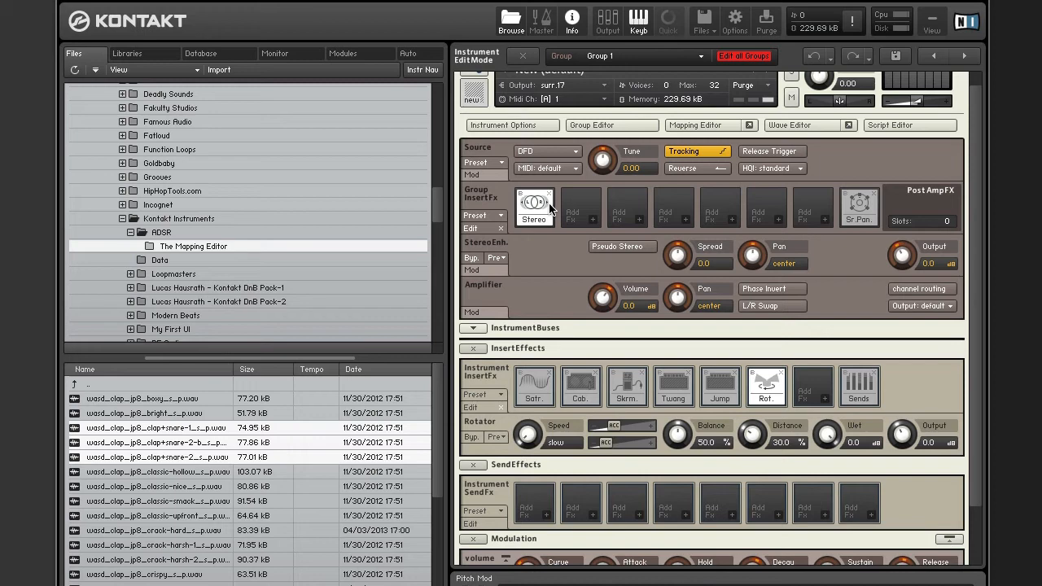
- Enable Pseudo Stereo on the Stereo Modeller and sweep its Spread through its range, ending at 10.0
click(642, 252)
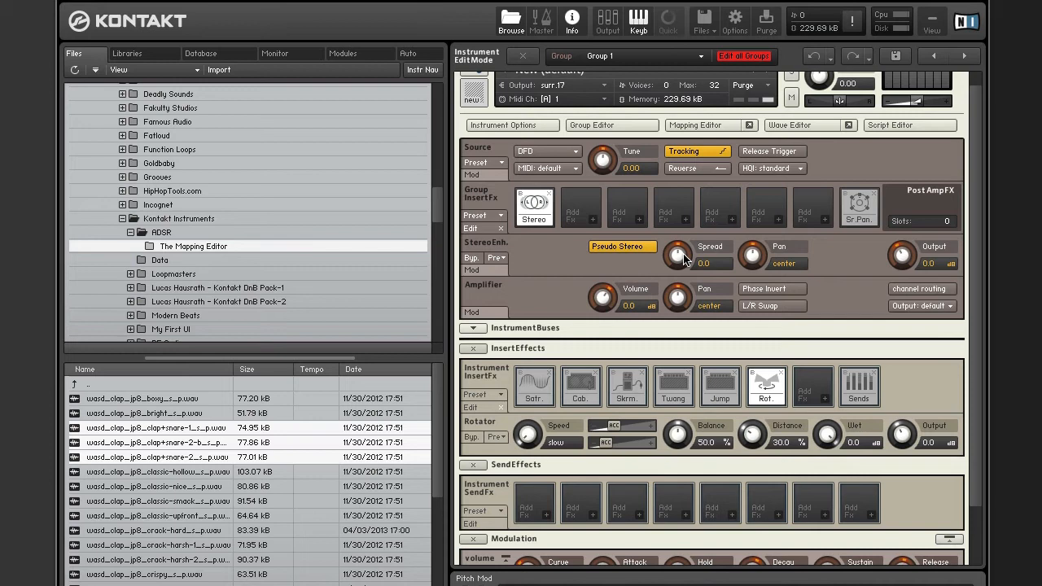
drag(684, 259, 682, 292)
drag(680, 253, 672, 88)
drag(677, 257, 676, 338)
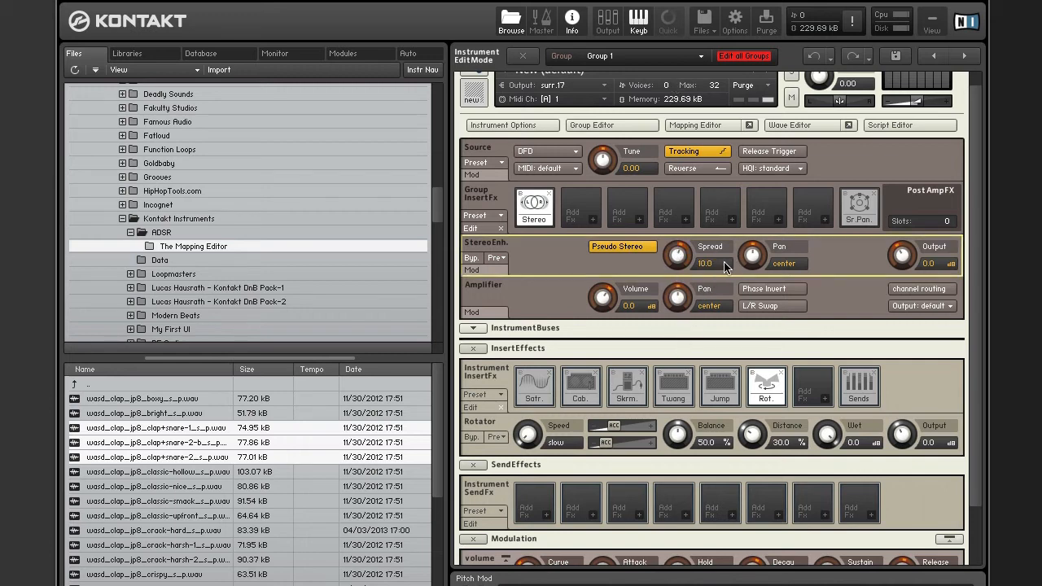
- Load the Inverter effect into the second group insert slot
click(593, 219)
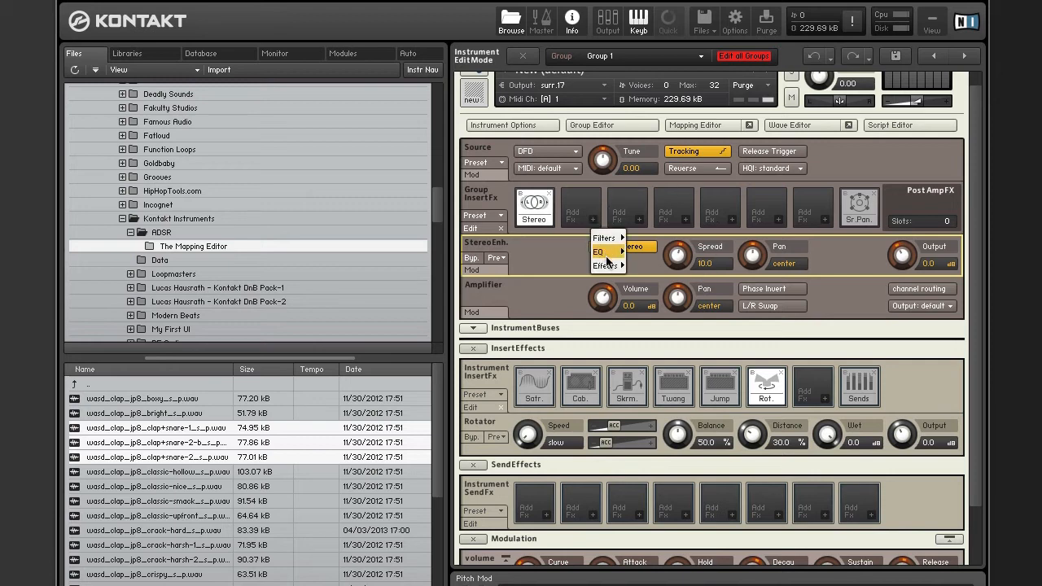
mouse_move(612, 271)
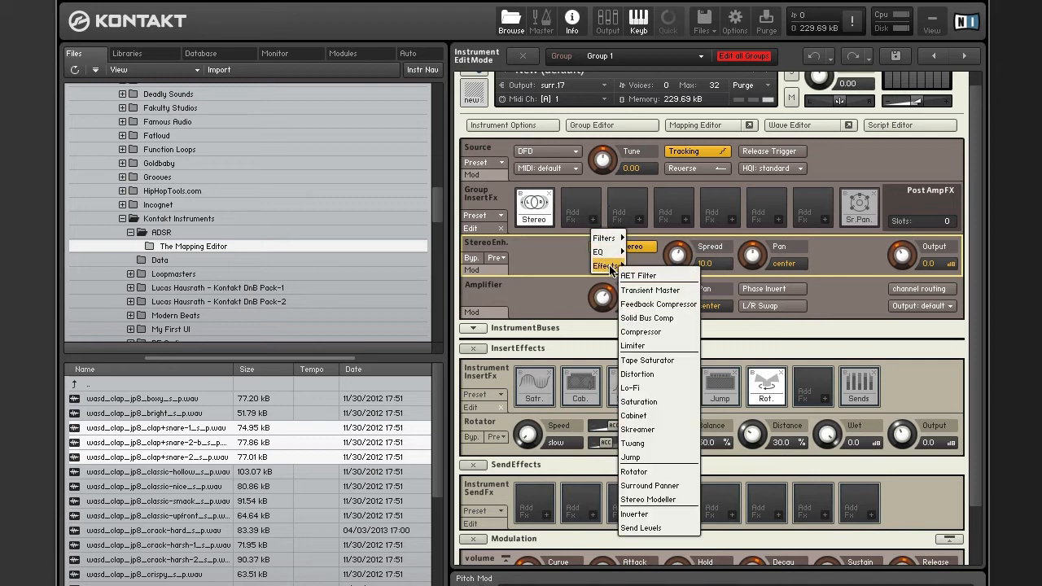
click(663, 511)
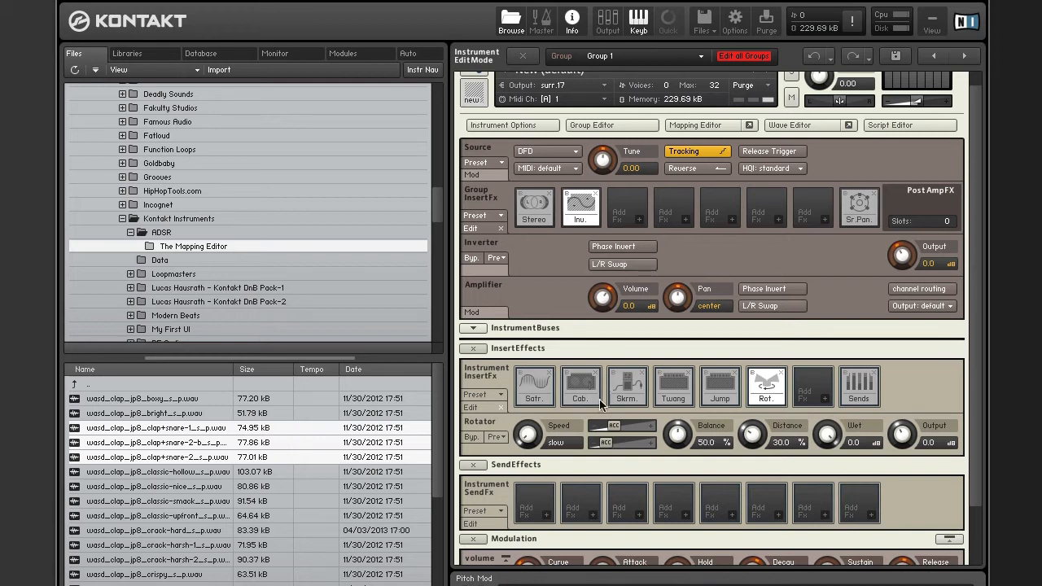
- Load the Delay effect into the first send effects slot
scroll(599, 432, down, 2)
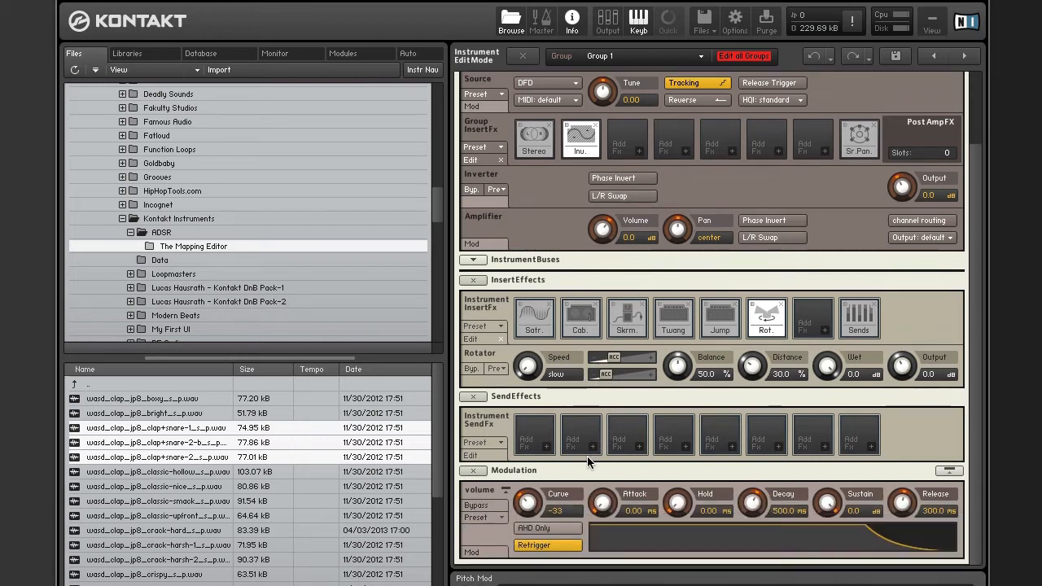
click(547, 447)
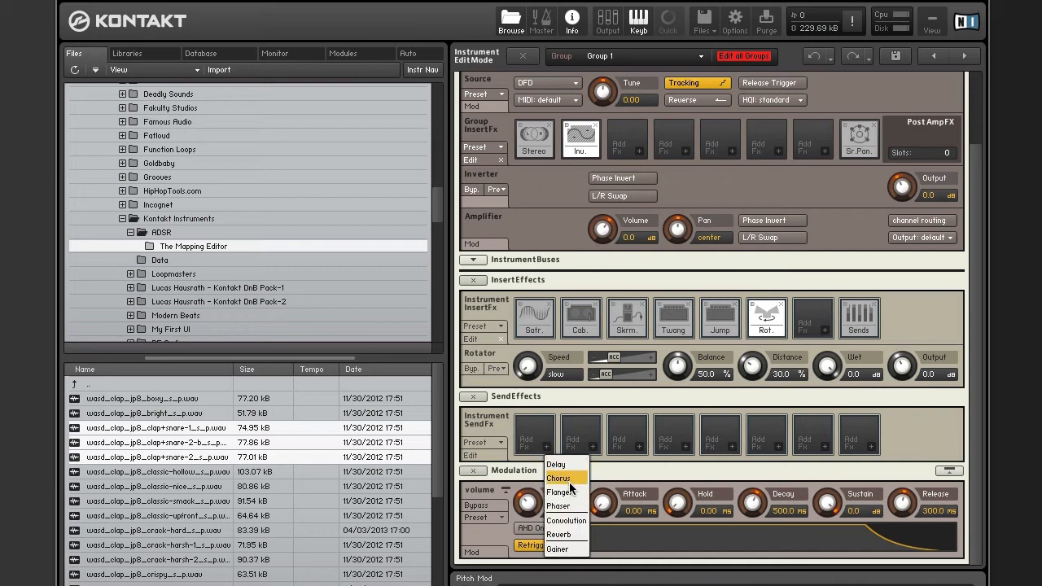
click(570, 466)
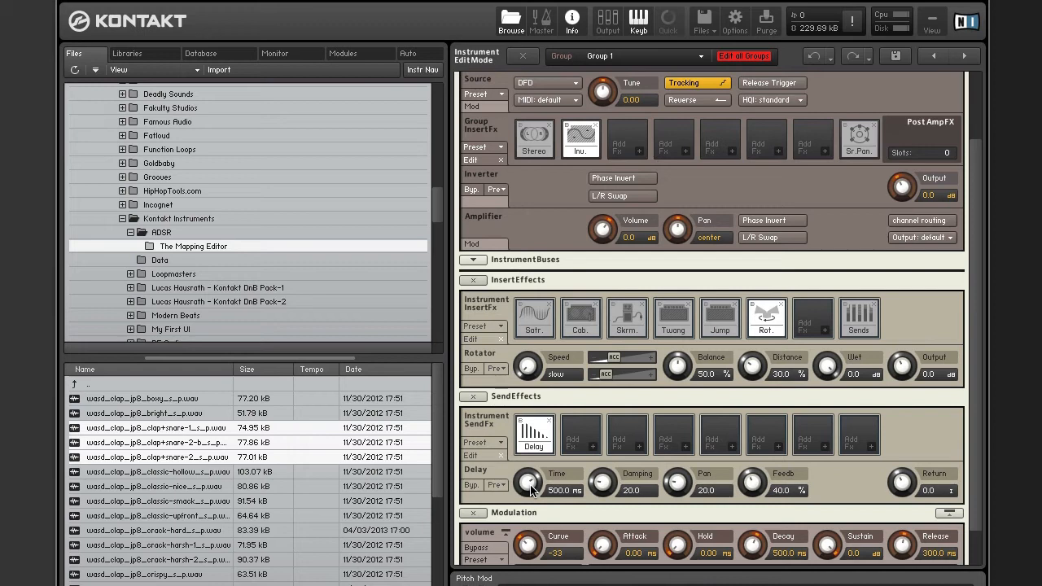
- Sync the send Delay's Time to half notes, then return its unit to the default
click(576, 491)
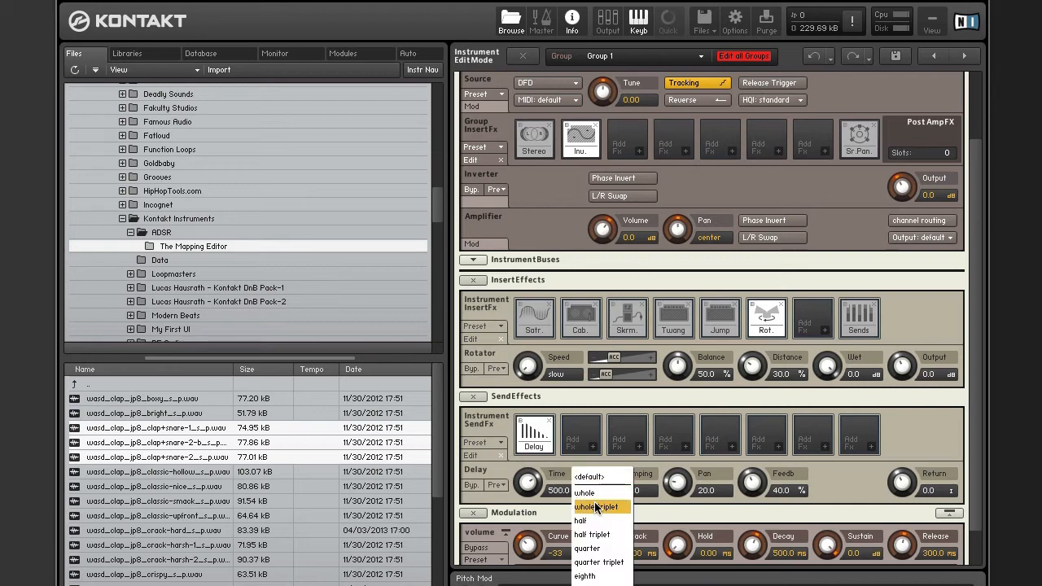
click(595, 520)
click(578, 492)
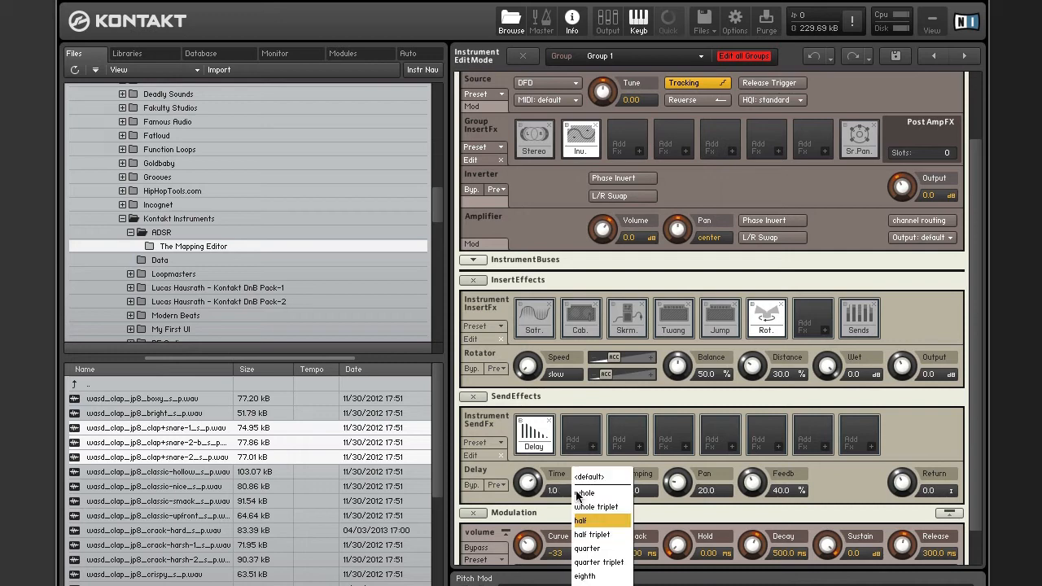
click(591, 482)
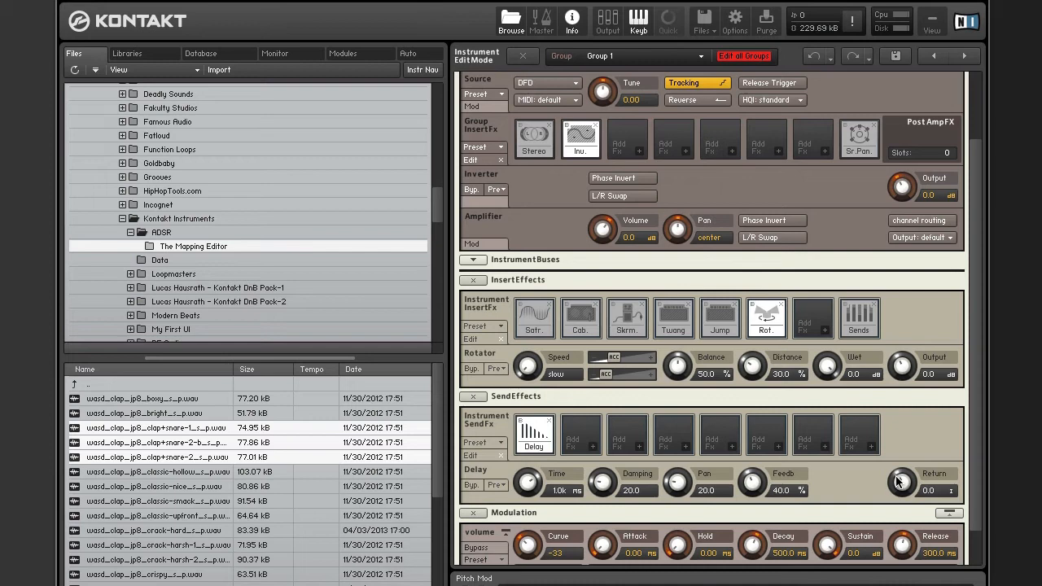
- Examine the output destinations available for the send Delay's Return
click(950, 490)
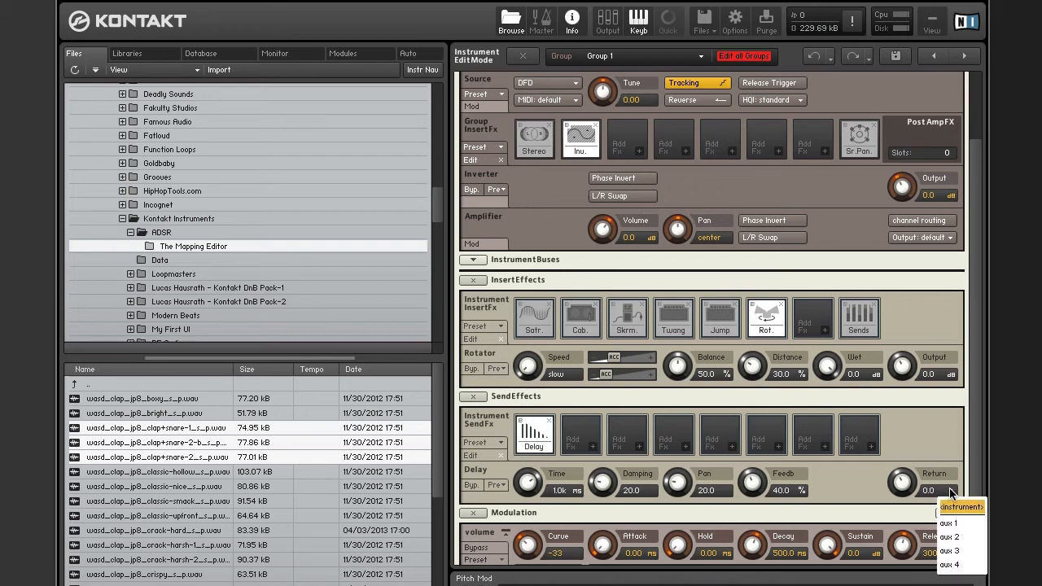
click(861, 485)
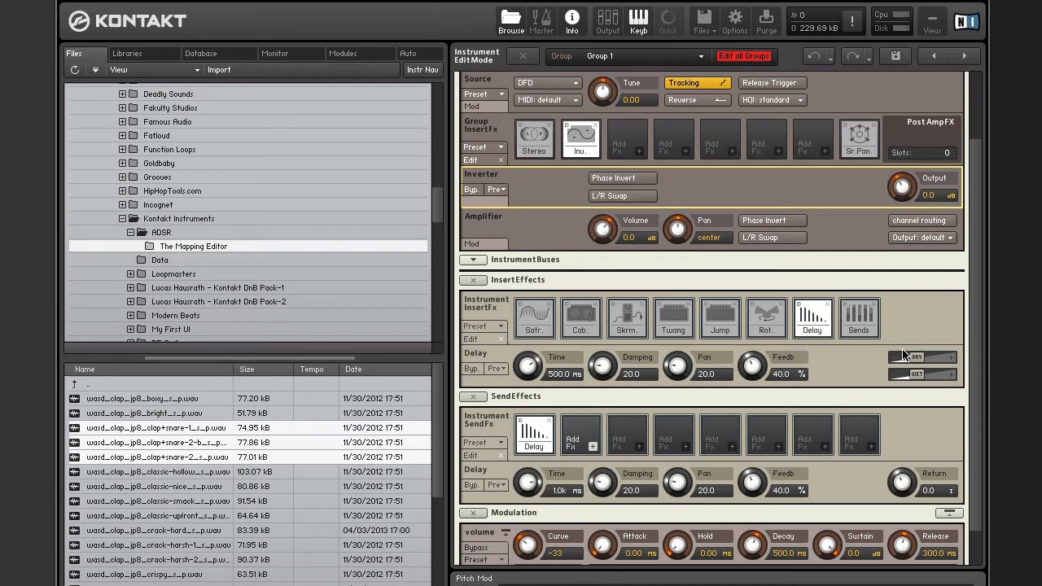
- Check the insert Delay's Dry and Wet levels, then remove that Delay from the seventh instrument insert slot
drag(917, 358, 912, 380)
click(829, 302)
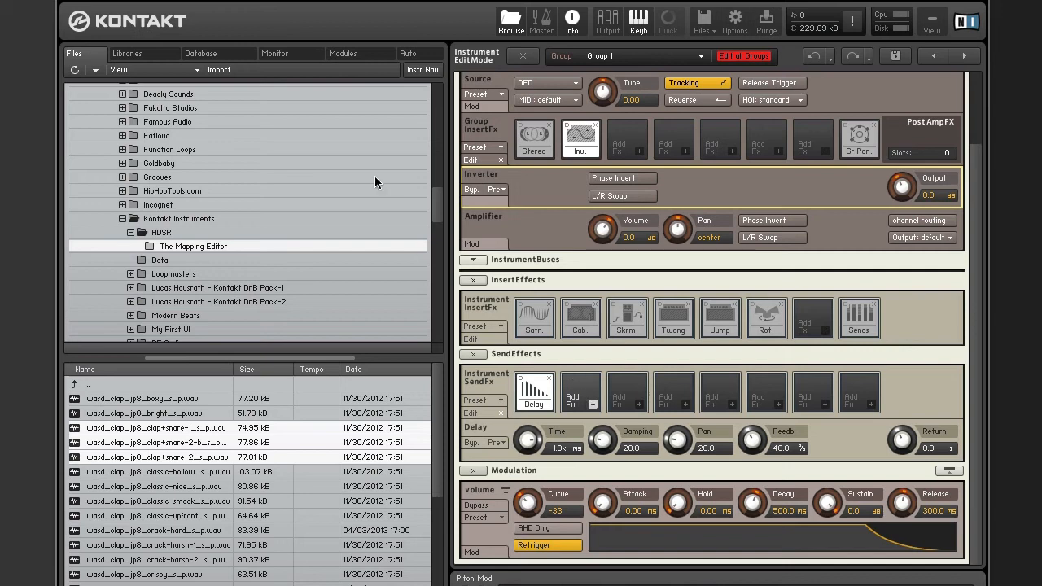
- Load the Chorus module into the second send effects slot
click(341, 54)
drag(228, 130, 575, 391)
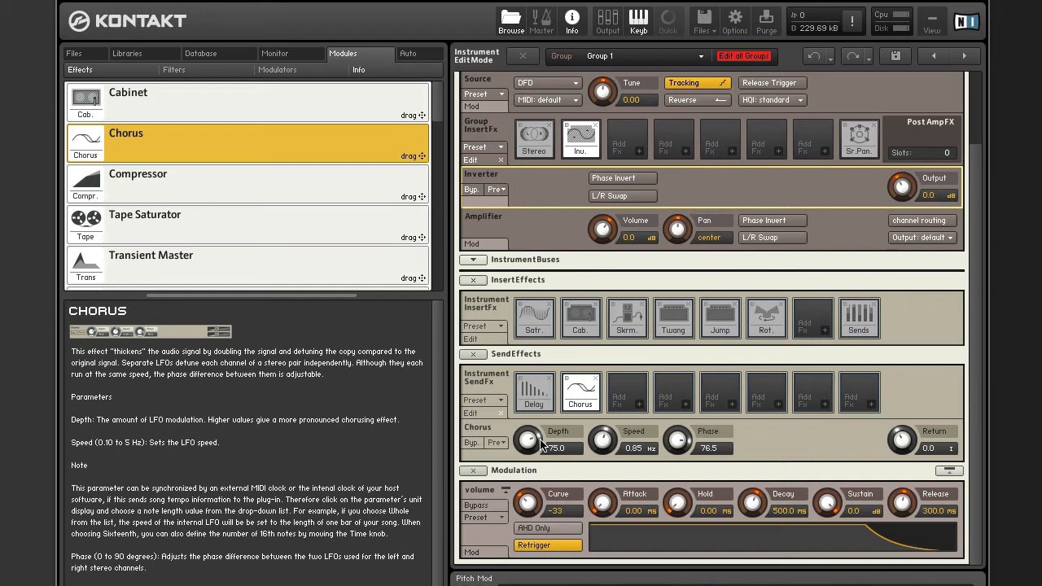
- Sync the Chorus Speed to whole notes, then return its unit to the default Hz
click(643, 449)
click(654, 478)
click(652, 450)
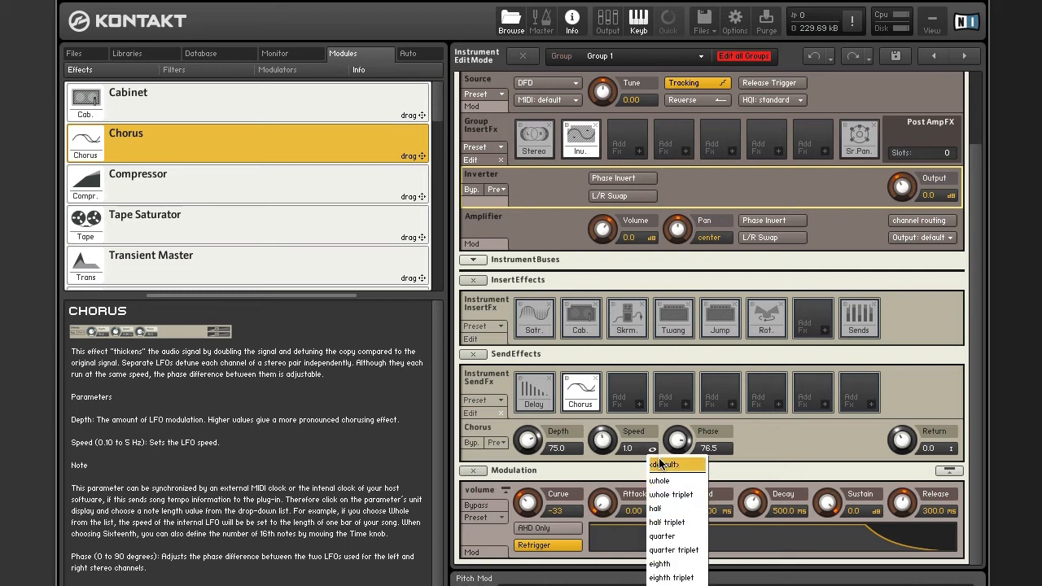
click(660, 464)
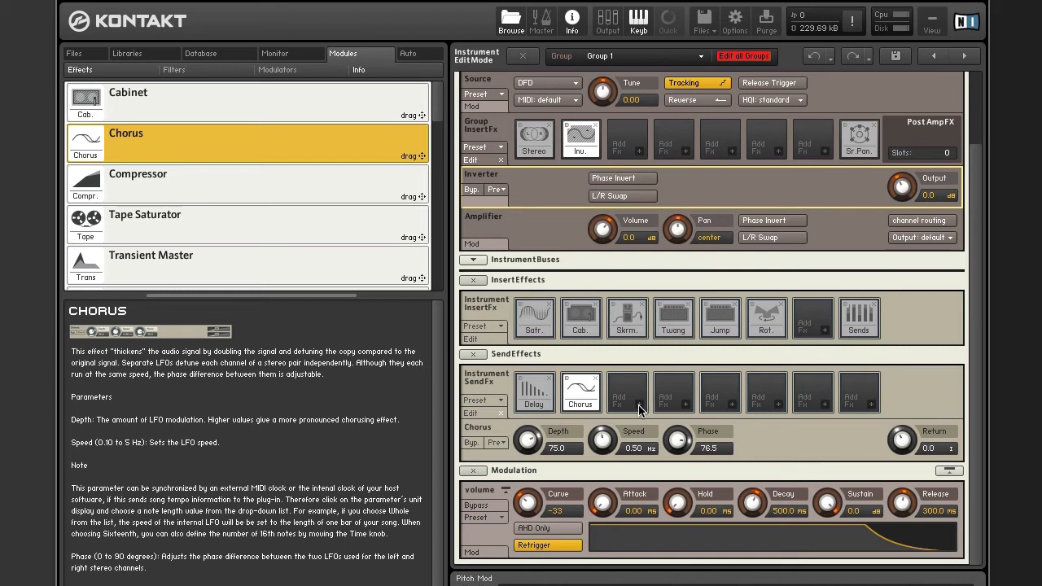
- Load the Flanger module into the third send effects slot
scroll(337, 205, down, 7)
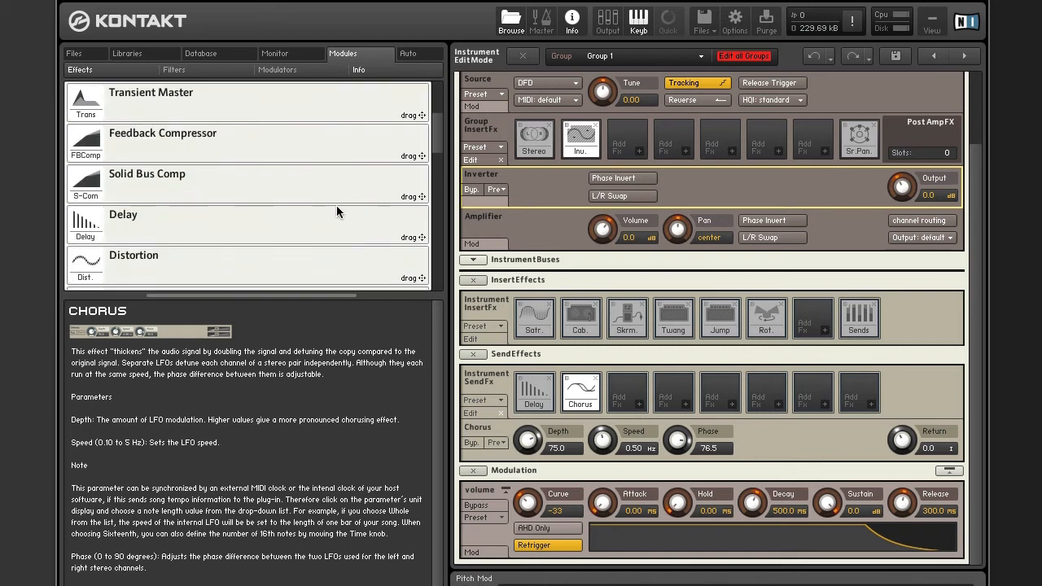
click(311, 181)
drag(311, 182, 634, 399)
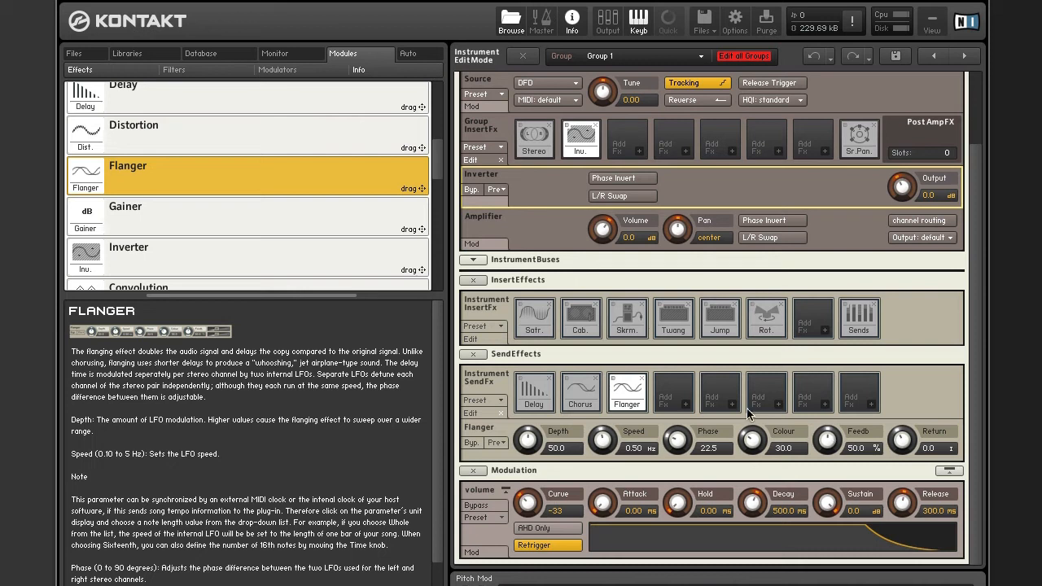
- Load the Phaser module into the fourth send effects slot
scroll(377, 269, up, 3)
scroll(377, 269, up, 4)
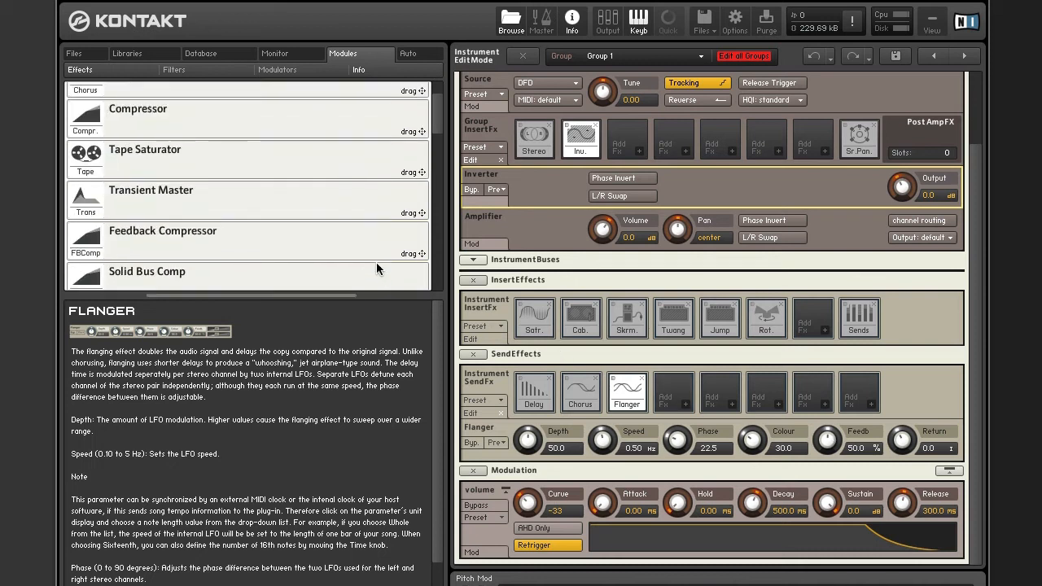
scroll(377, 269, down, 8)
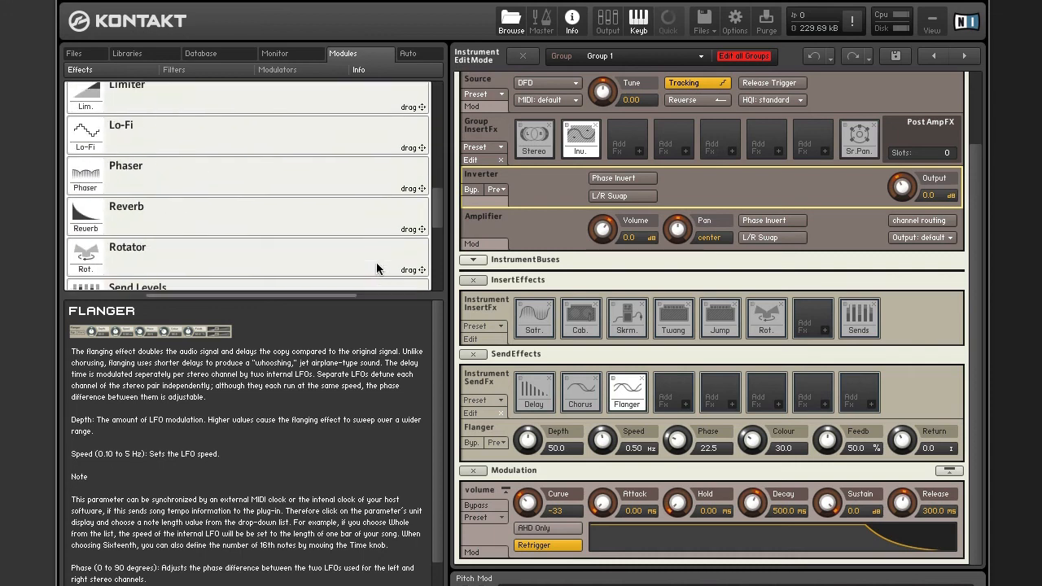
click(328, 167)
drag(622, 249, 673, 407)
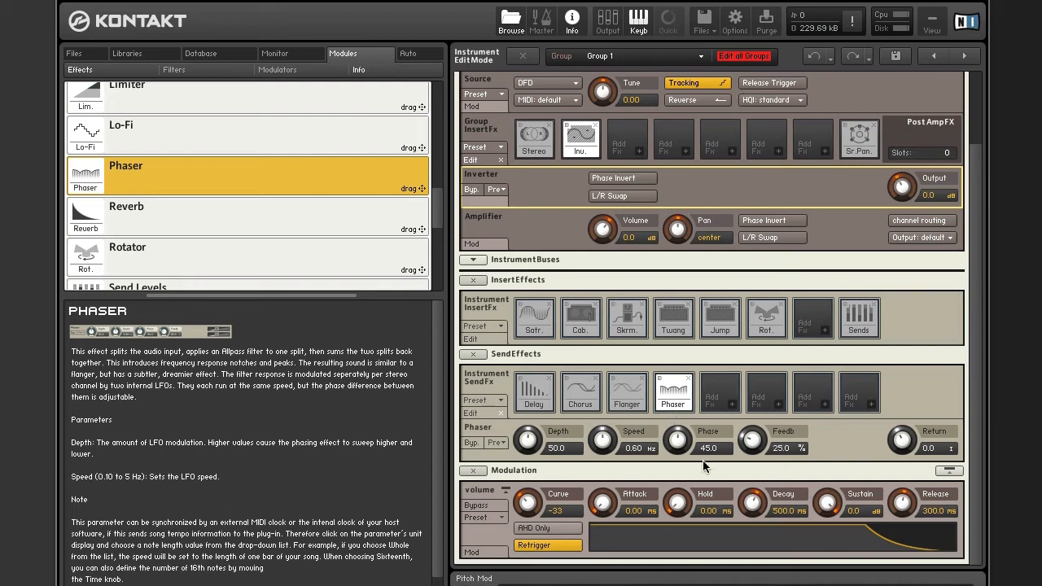
- Load the Convolution module into the fifth send effects slot
scroll(331, 242, down, 4)
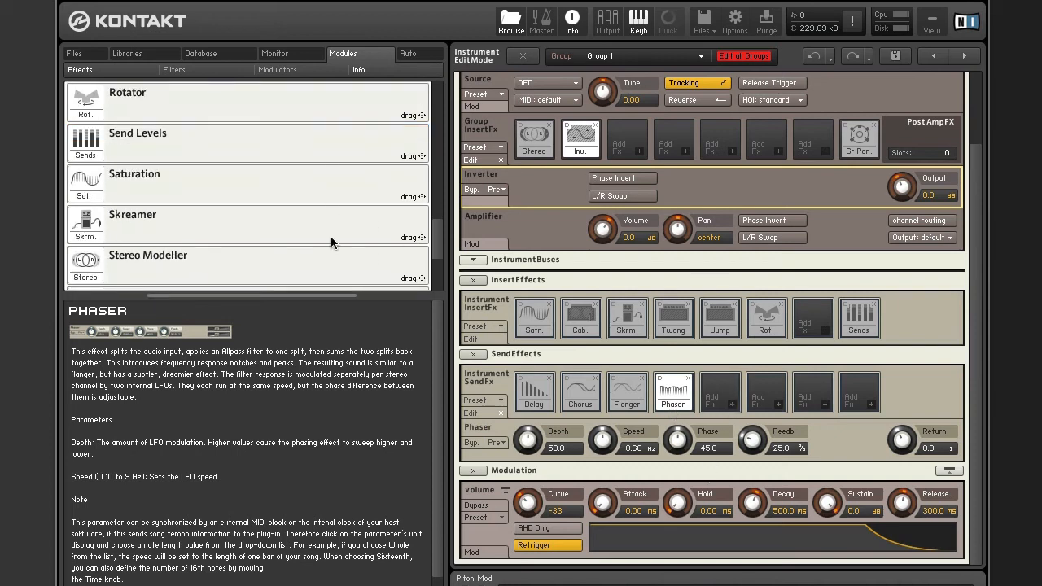
scroll(331, 242, down, 8)
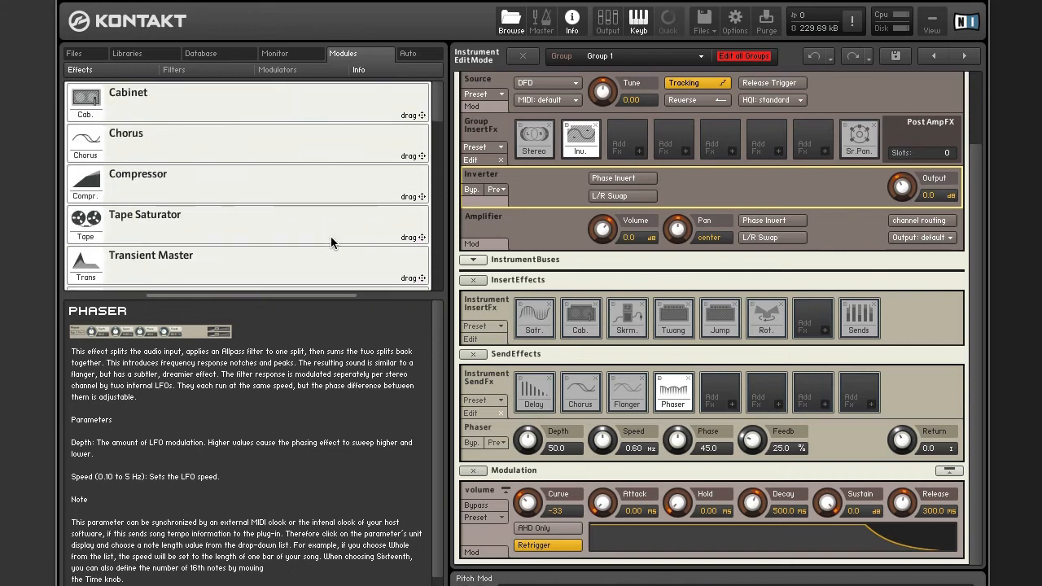
scroll(304, 189, down, 4)
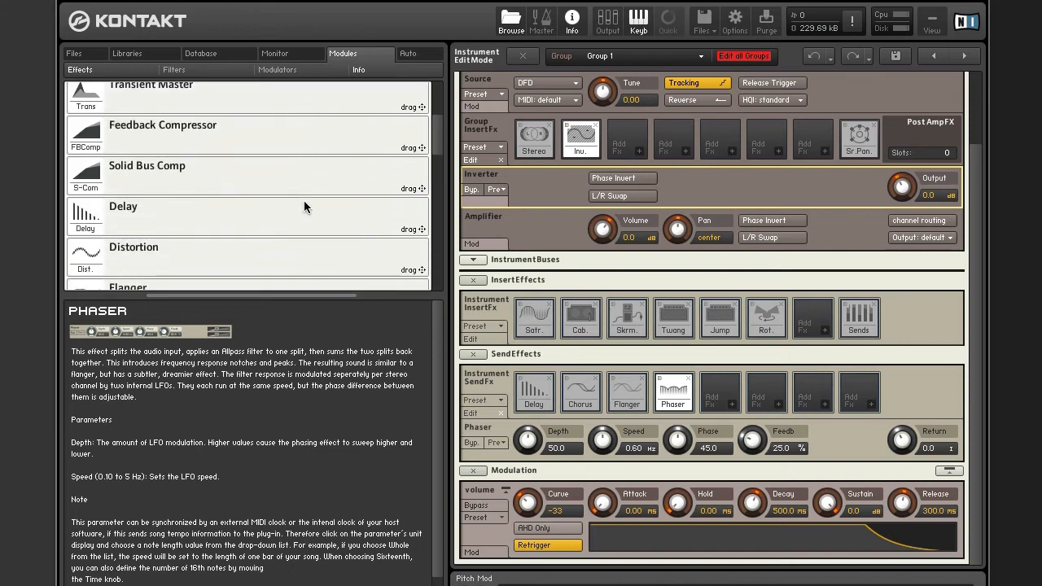
scroll(304, 200, down, 4)
click(294, 246)
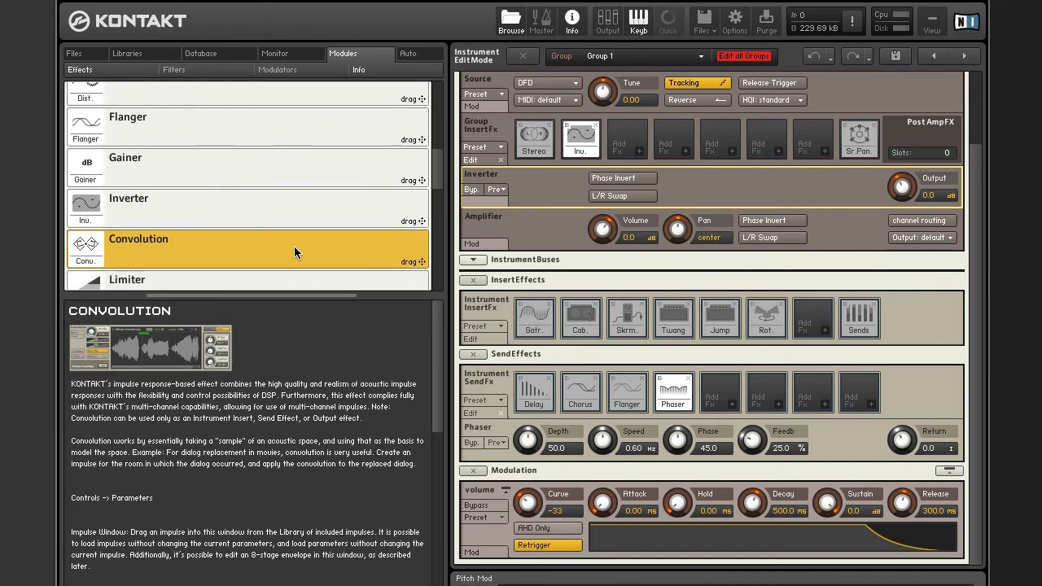
drag(294, 245, 724, 395)
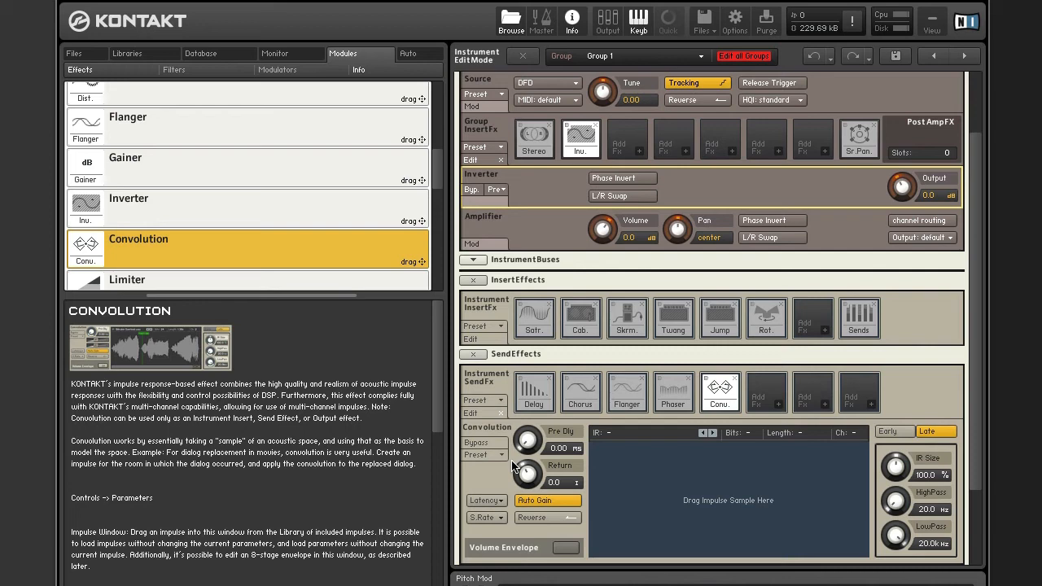
- Examine the Convolution effect's latency and sample rate options without changing either
scroll(703, 497, down, 3)
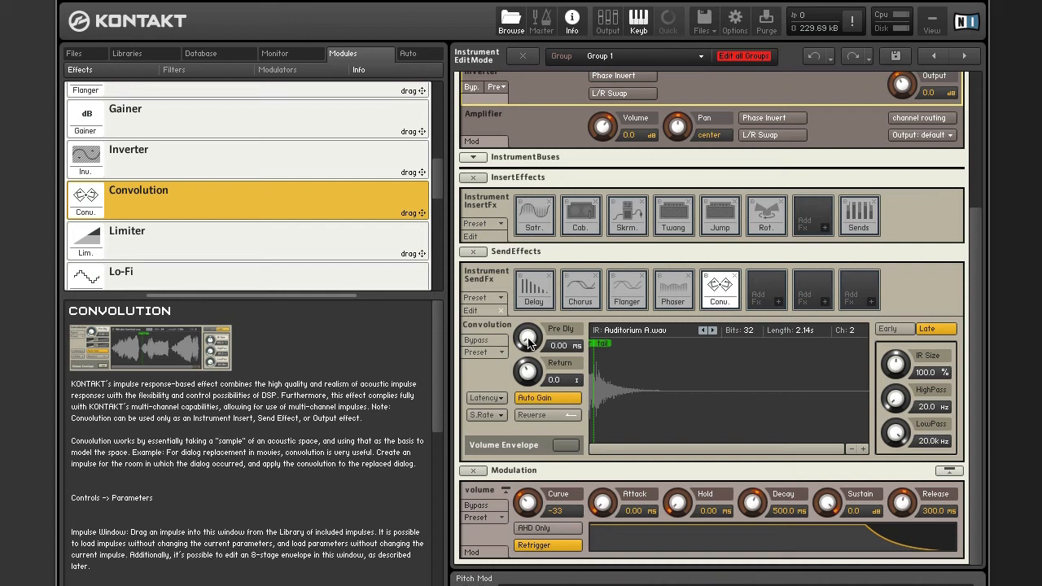
click(494, 397)
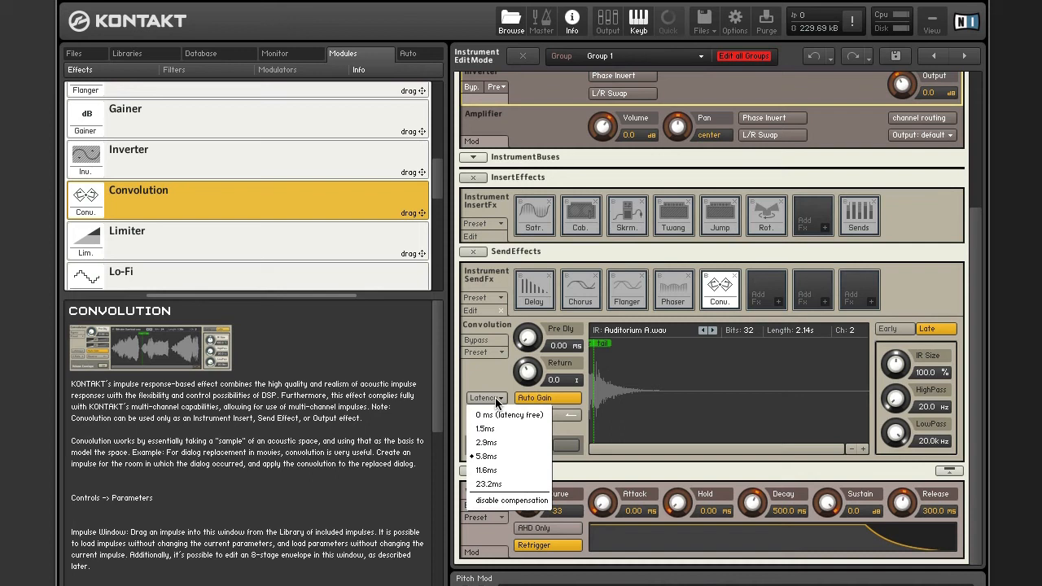
click(504, 388)
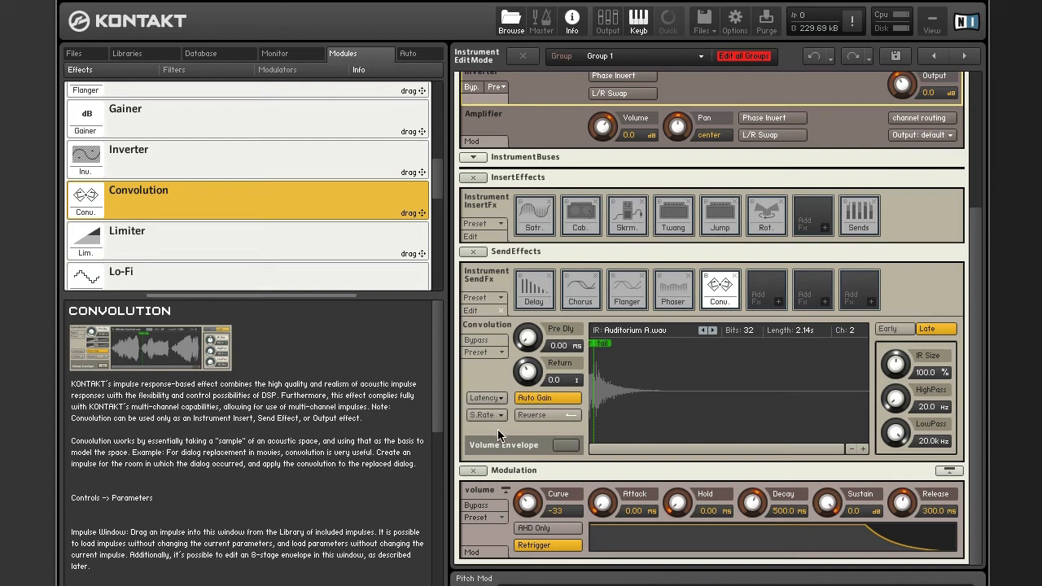
click(496, 417)
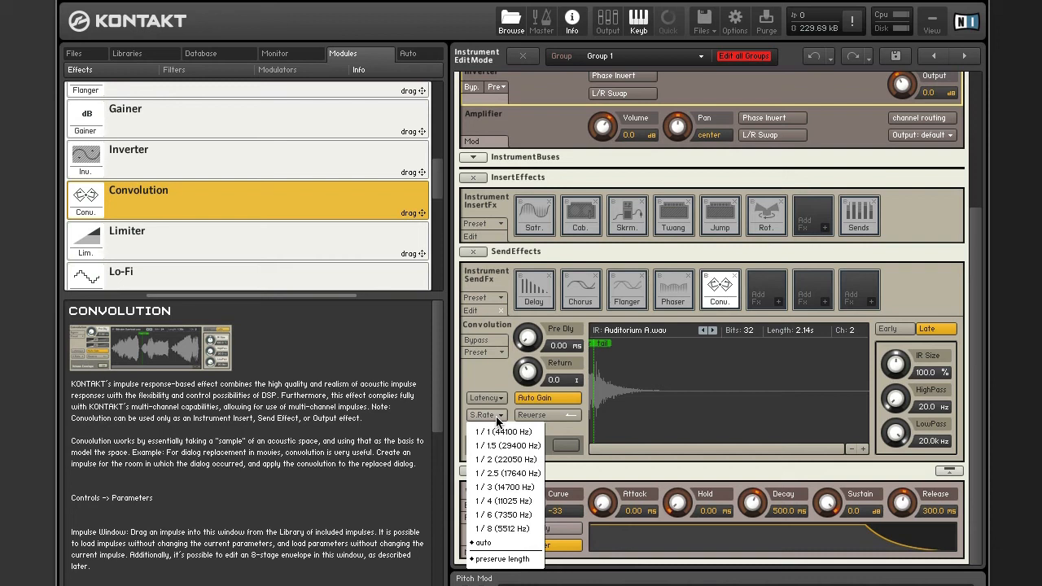
click(494, 372)
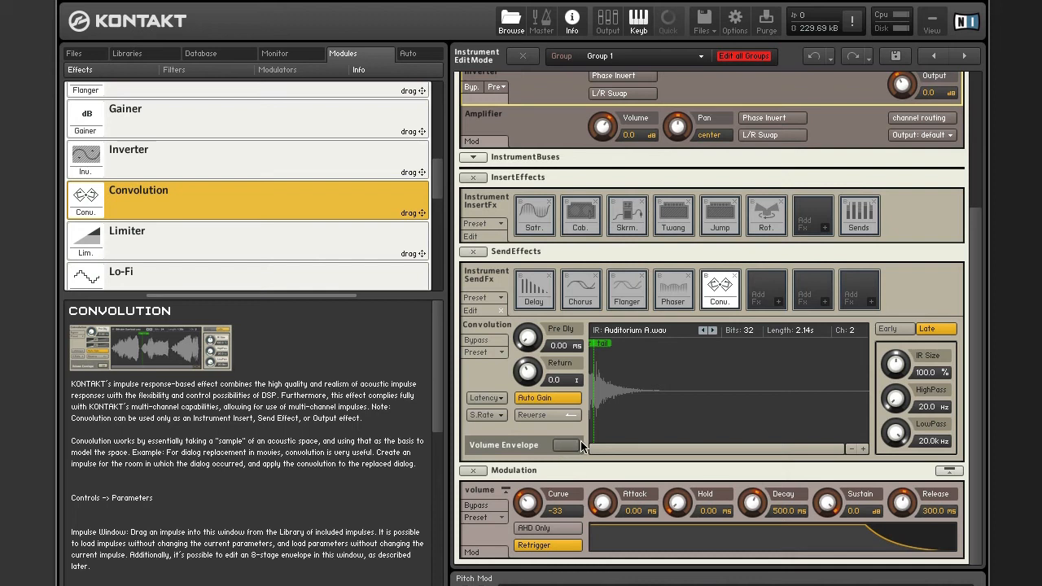
- Toggle the Convolution effect's Reverse option on and back off
click(574, 411)
click(574, 411)
click(561, 398)
- Enable the Convolution's Volume Envelope and reshape its points into a zigzag of alternating peaks and dips
click(566, 445)
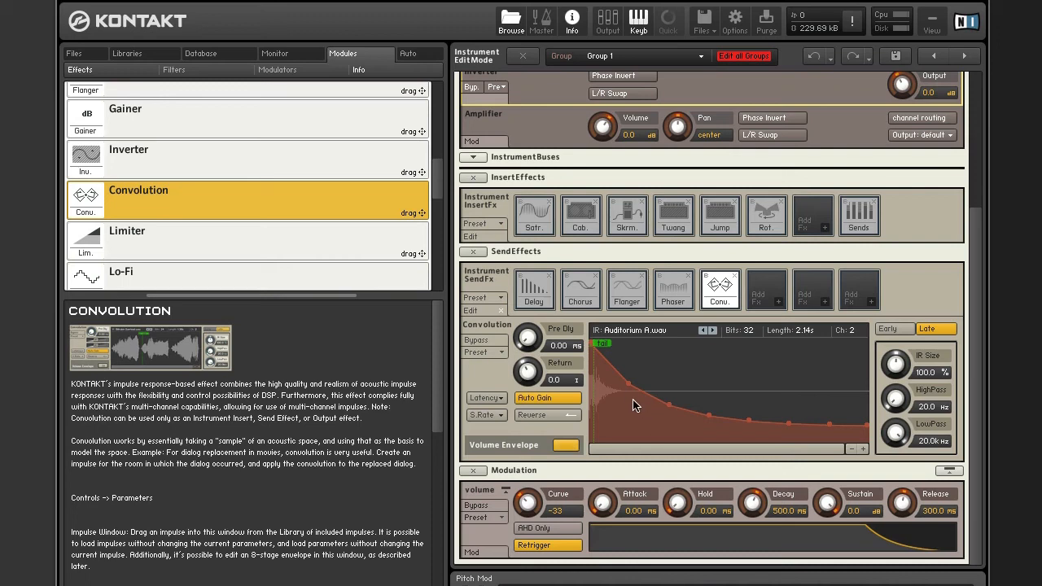
drag(628, 383, 655, 360)
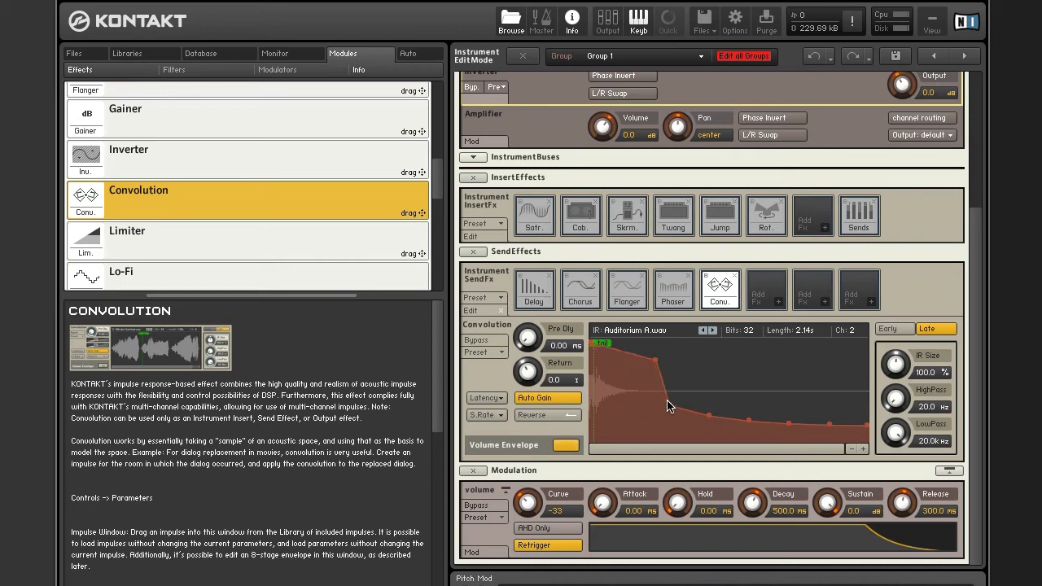
drag(668, 411, 706, 354)
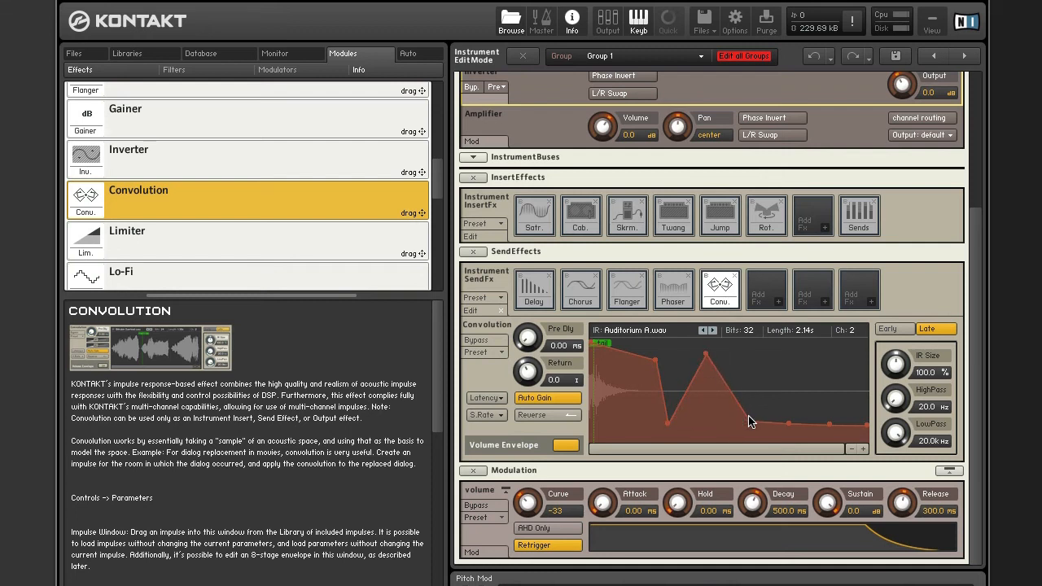
drag(749, 420, 822, 341)
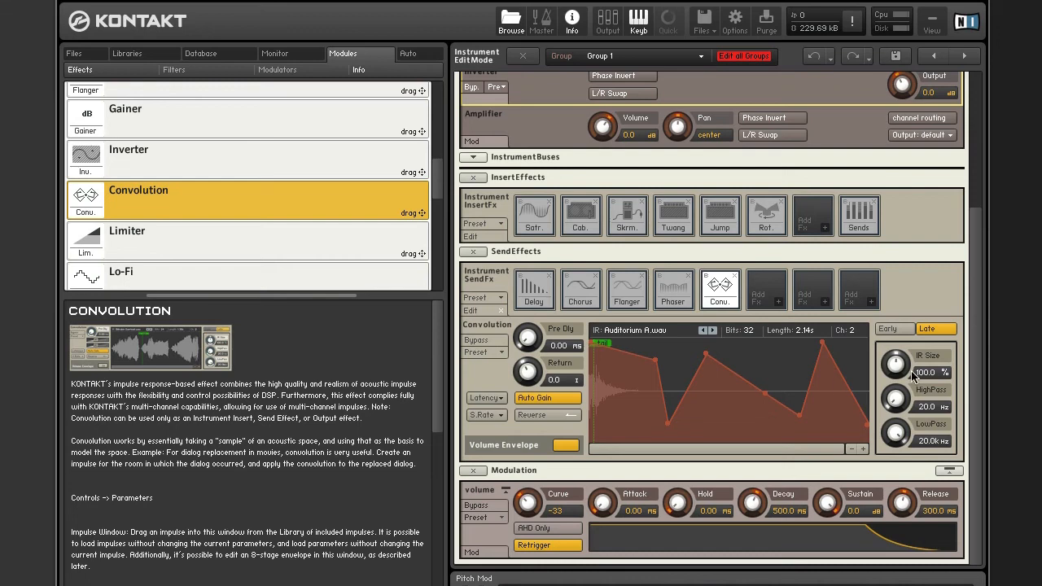
- Set the Convolution's IR Size to 91.0 % for the Early part and 108.6 % for the Late part, comparing both
click(899, 331)
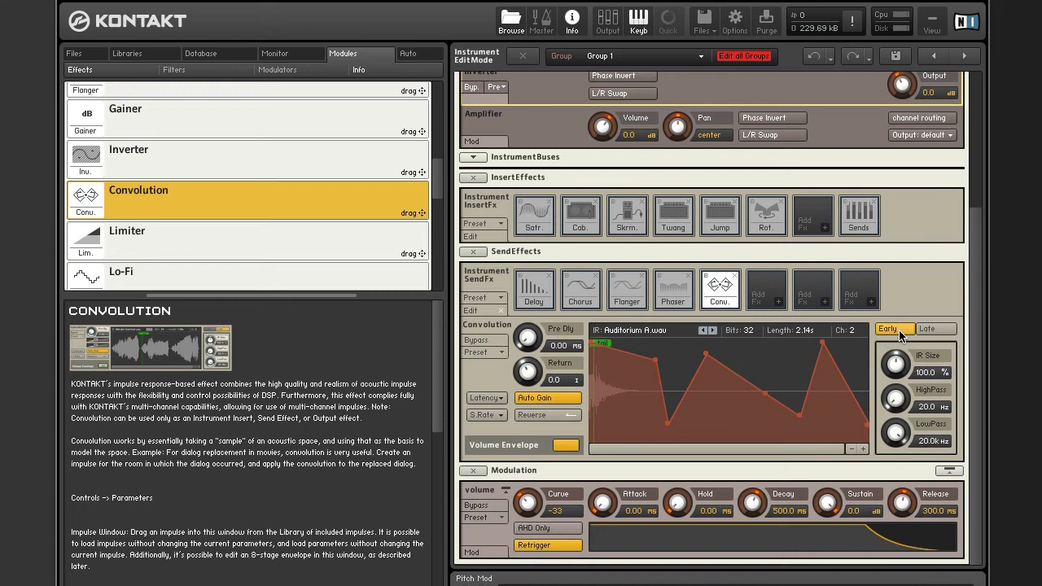
drag(904, 368, 900, 391)
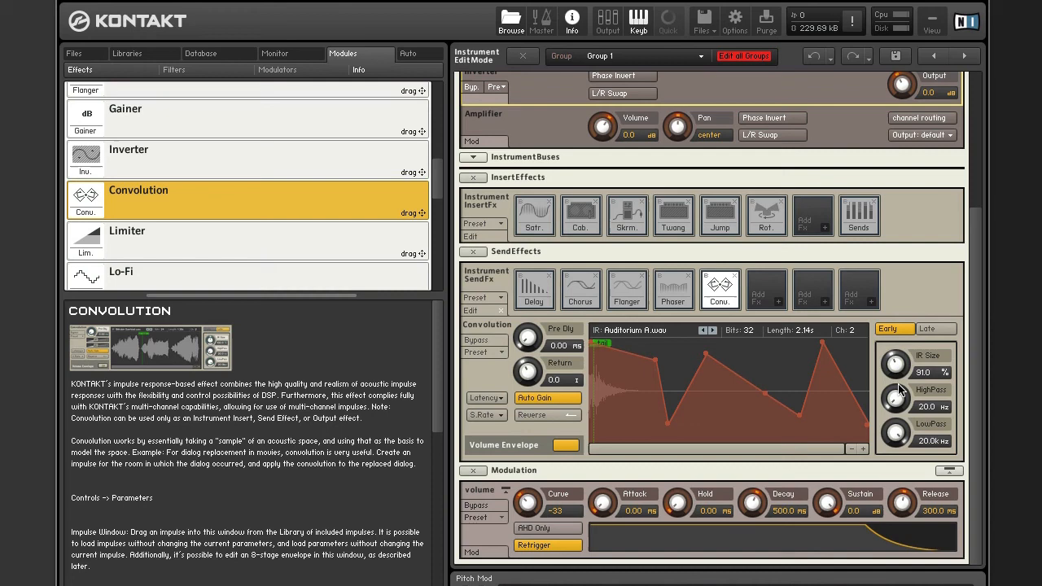
click(924, 328)
click(899, 331)
click(930, 328)
click(889, 337)
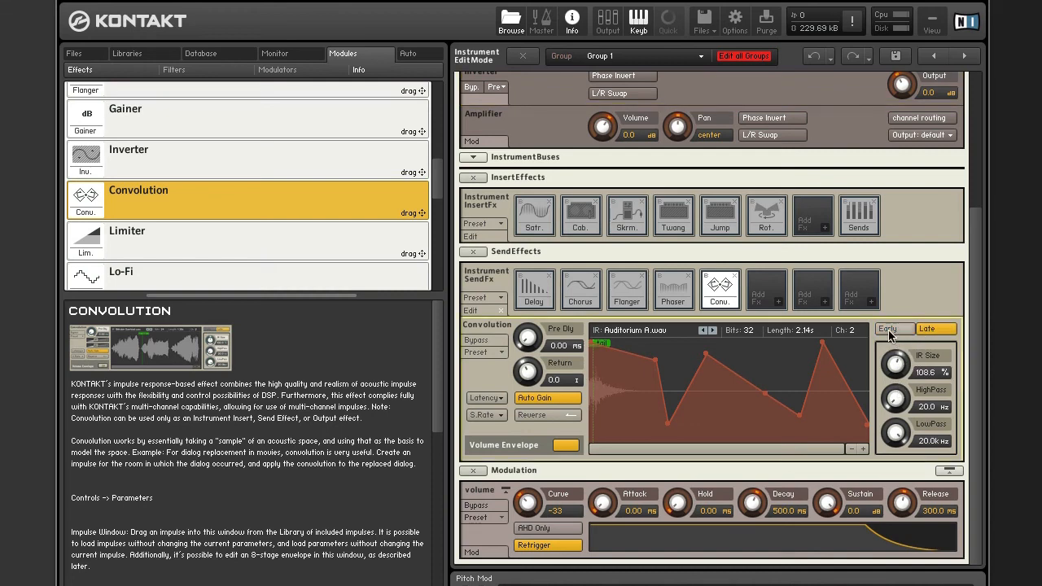
click(918, 329)
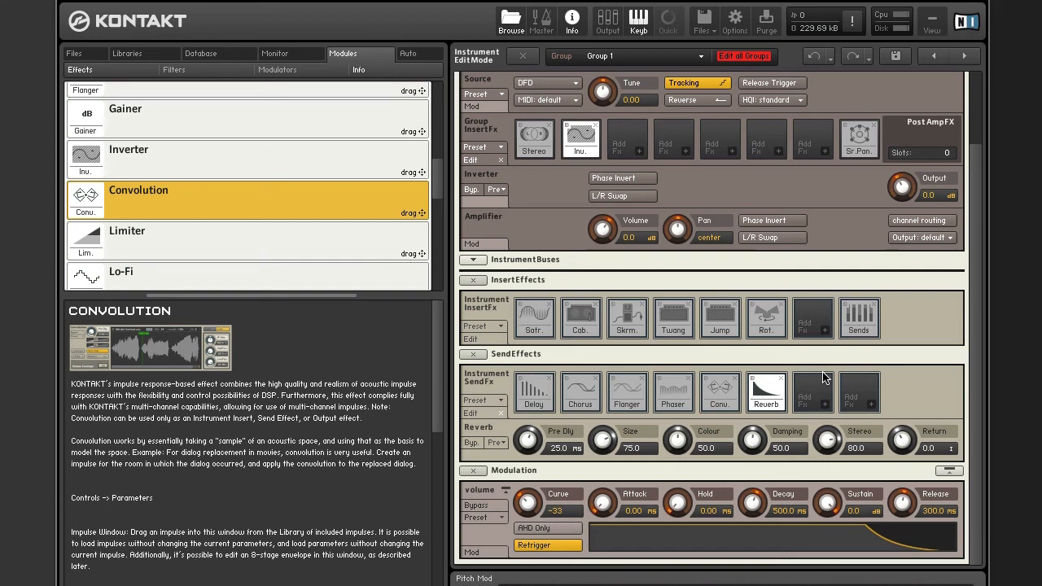
- Check which effects are available for an empty group insert slot without adding any
scroll(821, 274, up, 2)
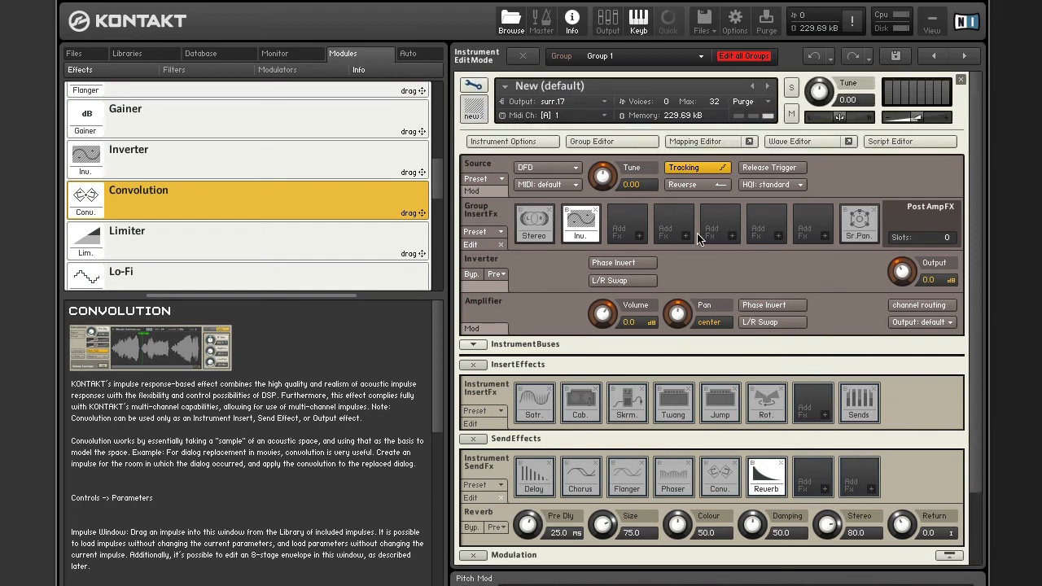
click(638, 236)
mouse_move(652, 281)
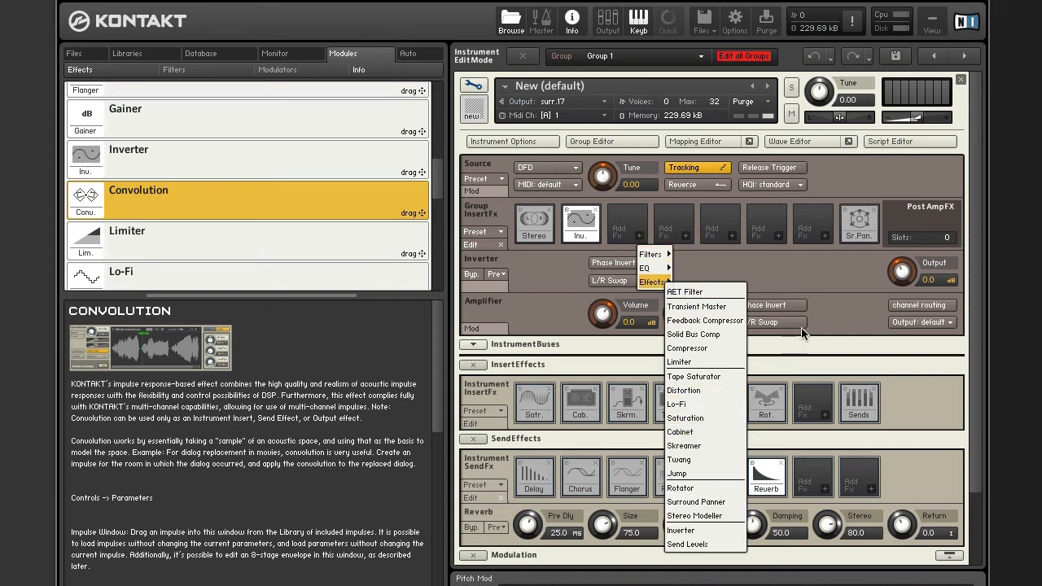
click(803, 290)
- Add a Gainer to the empty instrument insert slot and another to the first free send effect slot
scroll(804, 291, down, 2)
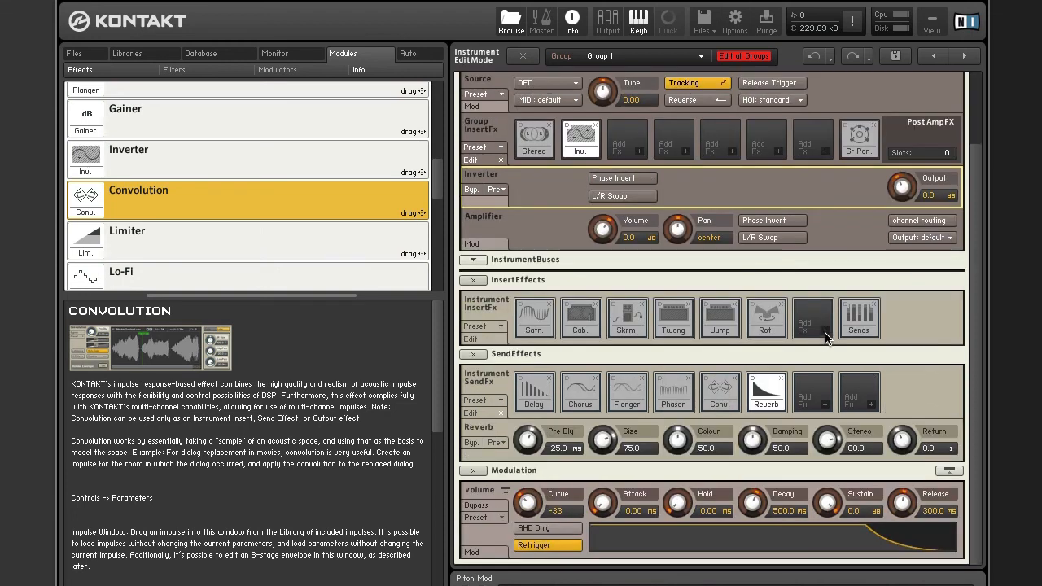
click(825, 336)
mouse_move(849, 376)
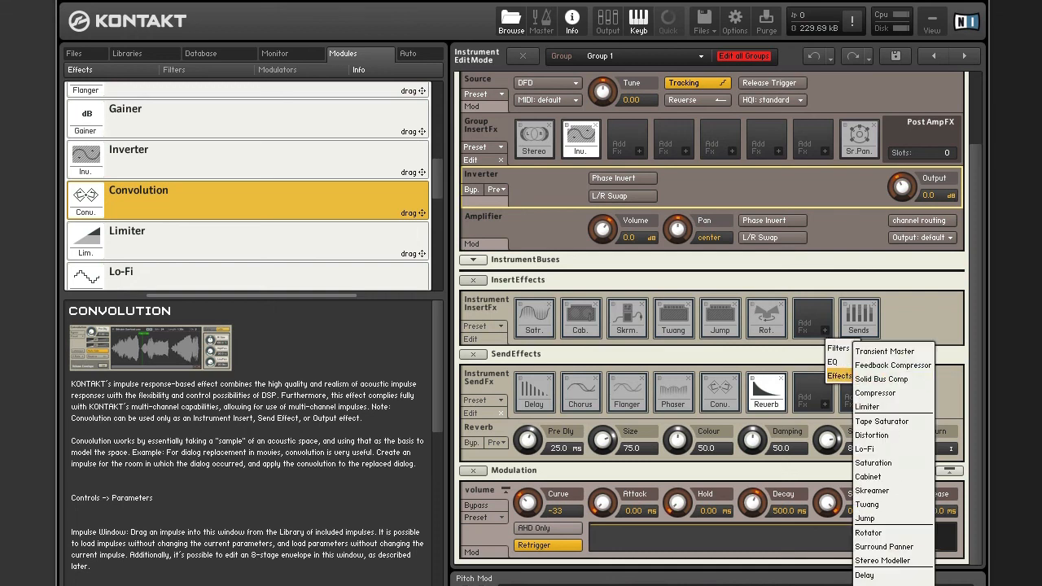
click(868, 585)
scroll(750, 397, down, 1)
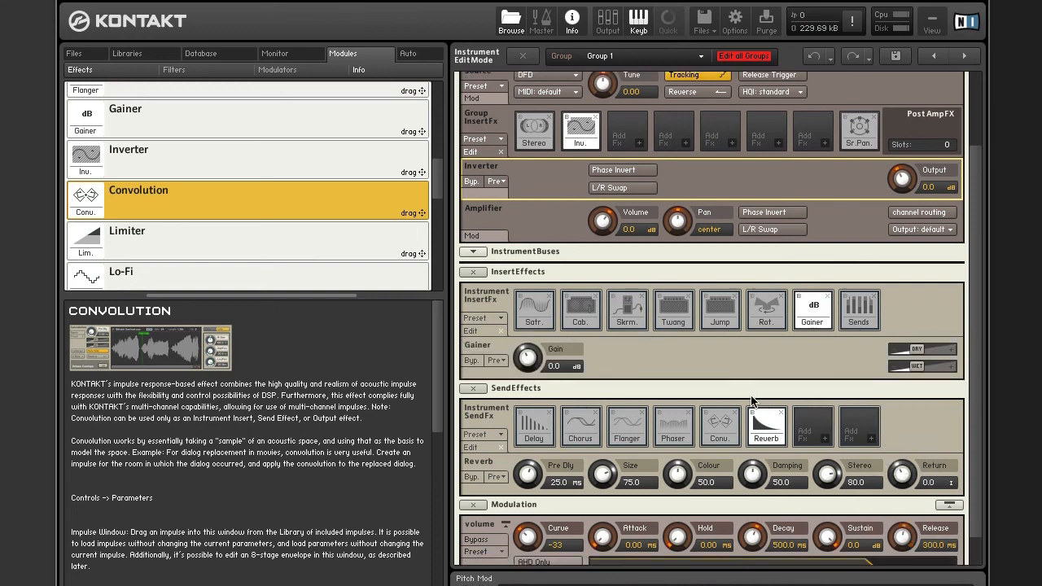
click(825, 403)
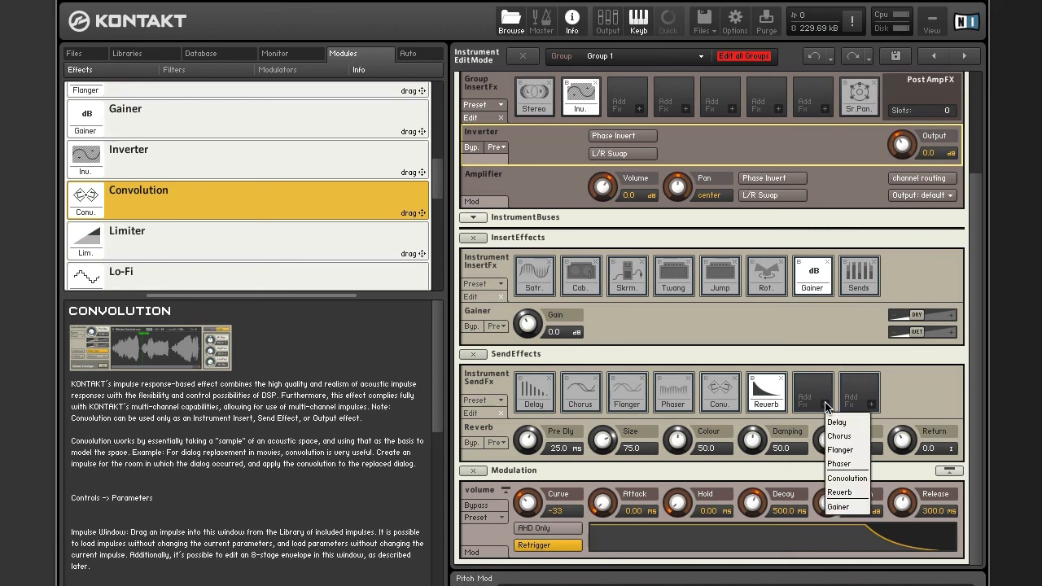
click(847, 506)
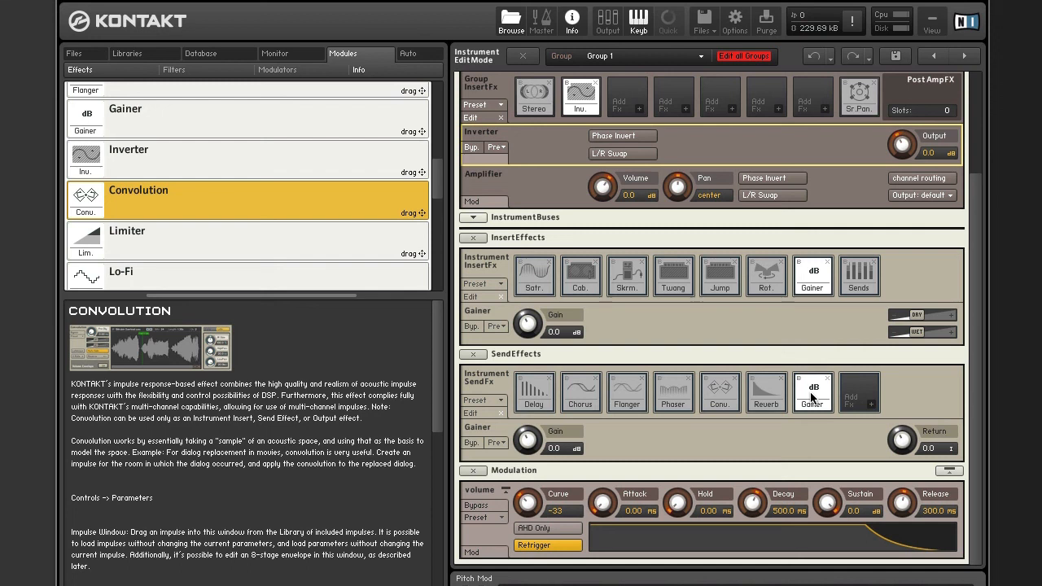
- Examine the send Gainer's return routing options without changing them, and show the instrument insert's send levels
click(950, 448)
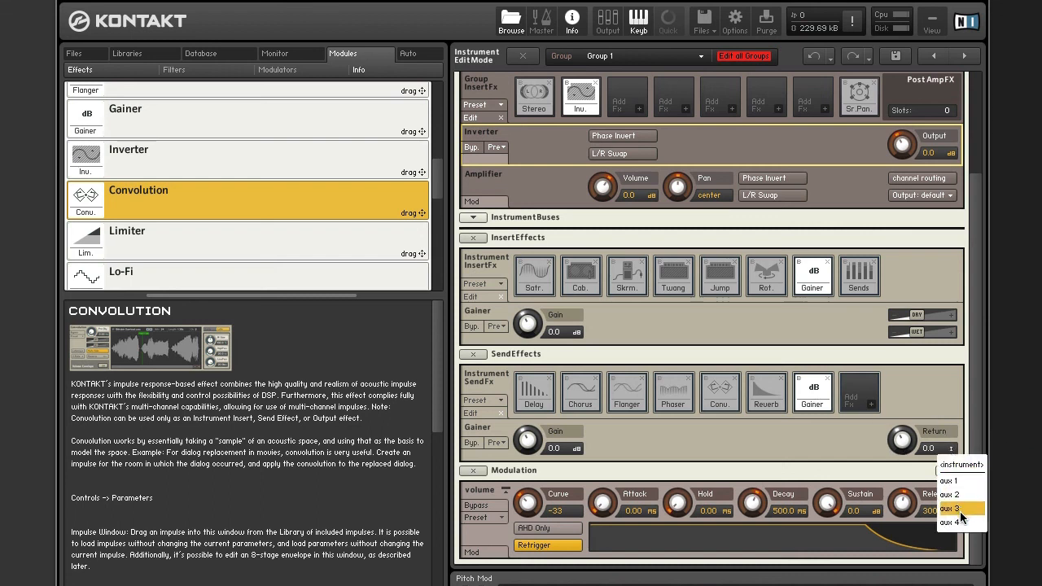
click(862, 453)
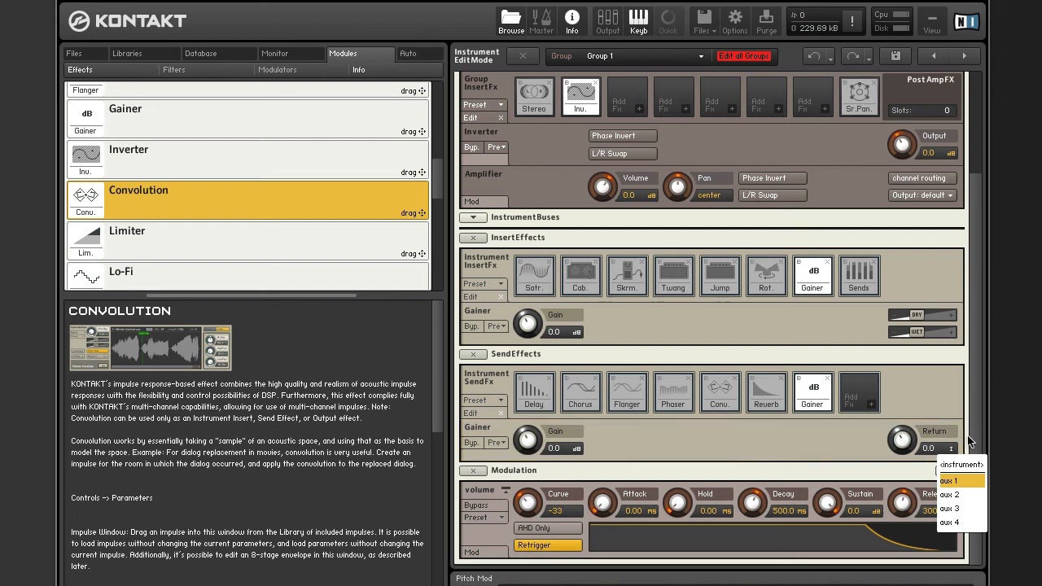
click(848, 435)
click(858, 275)
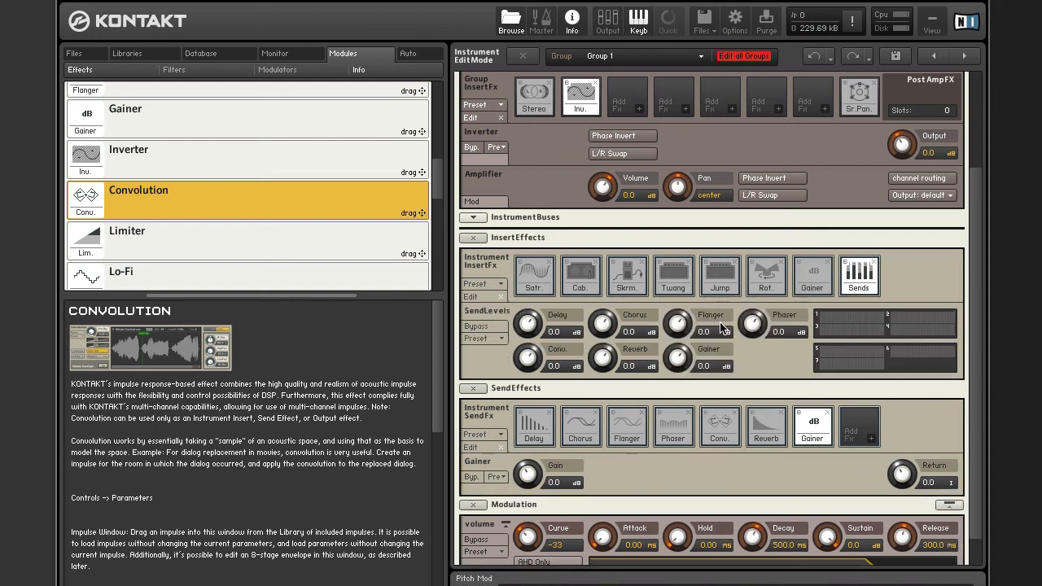